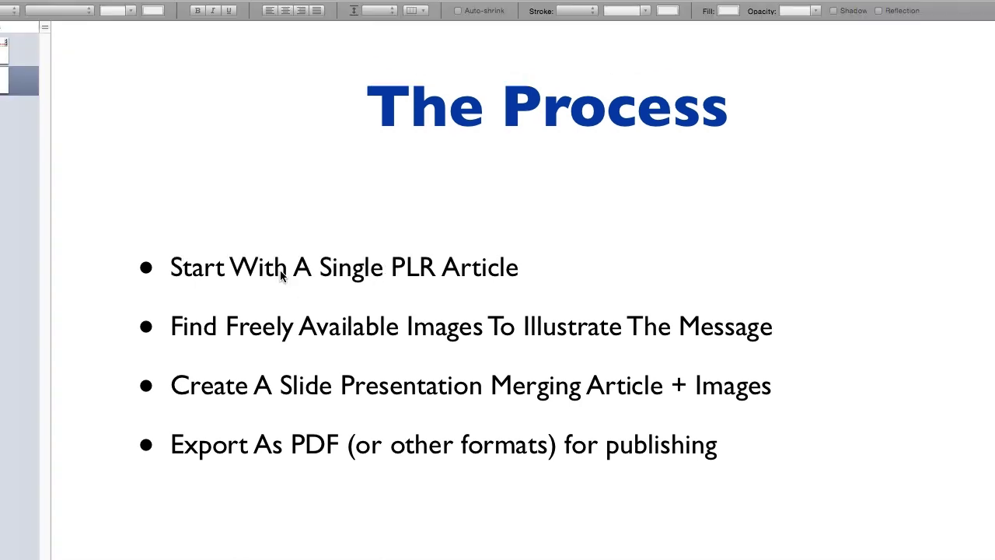
# Switch to the Word document and look through the article "3 Benefits of Taking Risks" and its sections.
pyautogui.press('super+Tab')
pyautogui.press('super+Tab')
pyautogui.press('super+Tab')
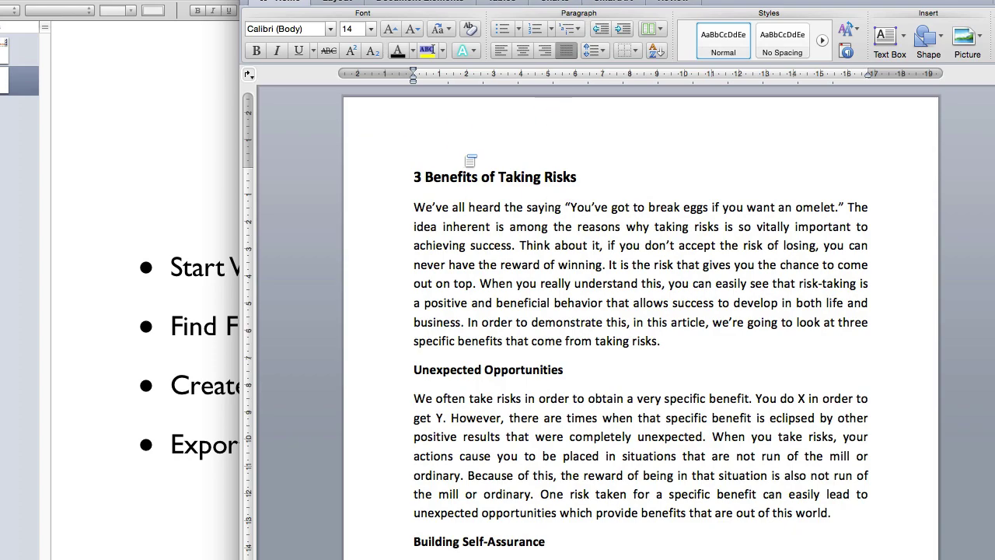
pyautogui.scroll(-20, 477, 178)
pyautogui.scroll(20, 503, 223)
pyautogui.scroll(-2, 503, 223)
pyautogui.scroll(5, 503, 222)
pyautogui.scroll(-3, 534, 267)
pyautogui.scroll(-3, 535, 267)
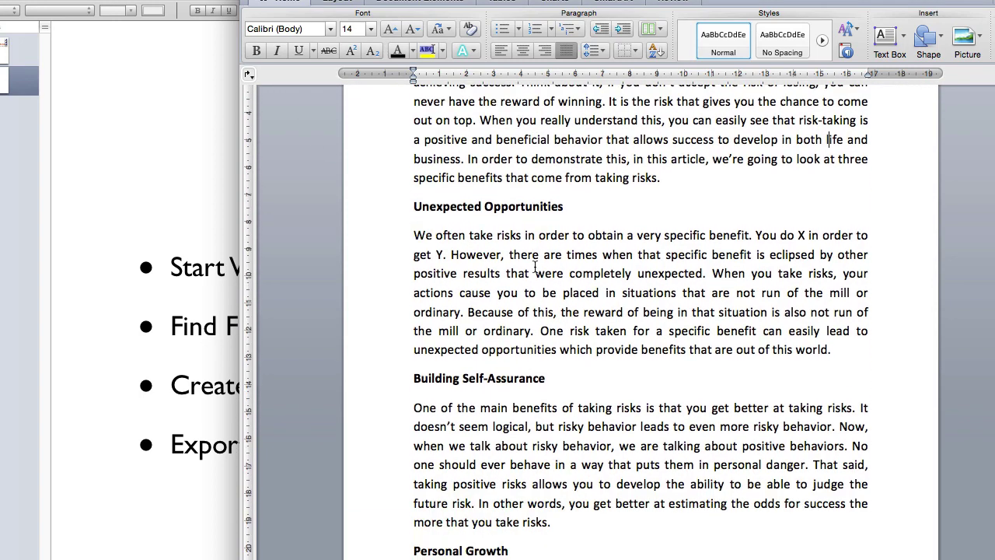
pyautogui.scroll(6, 529, 248)
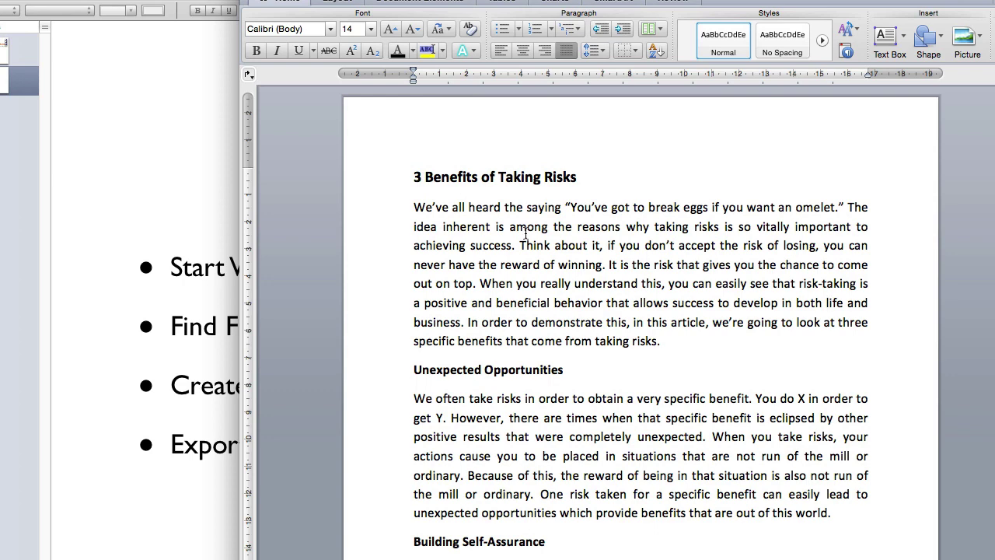
# Return to the Keynote presentation and place the cursor in the bullet about finding freely available images.
pyautogui.click(185, 324)
pyautogui.click(185, 323)
pyautogui.click(206, 325)
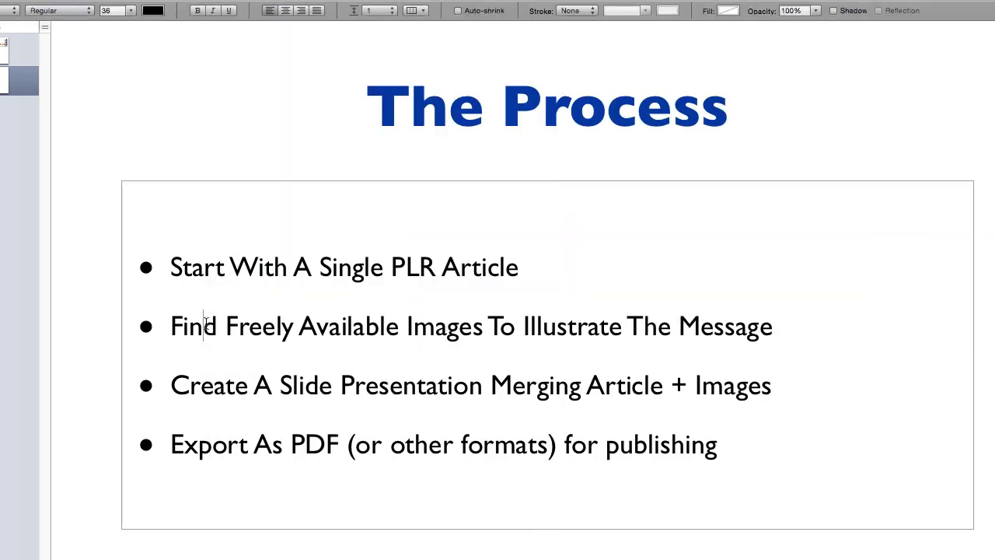
# Switch to the browser, look through the Tools For Motivation collections and open "Risk & Taking Chances".
pyautogui.press('super+Tab')
pyautogui.press('super+Tab')
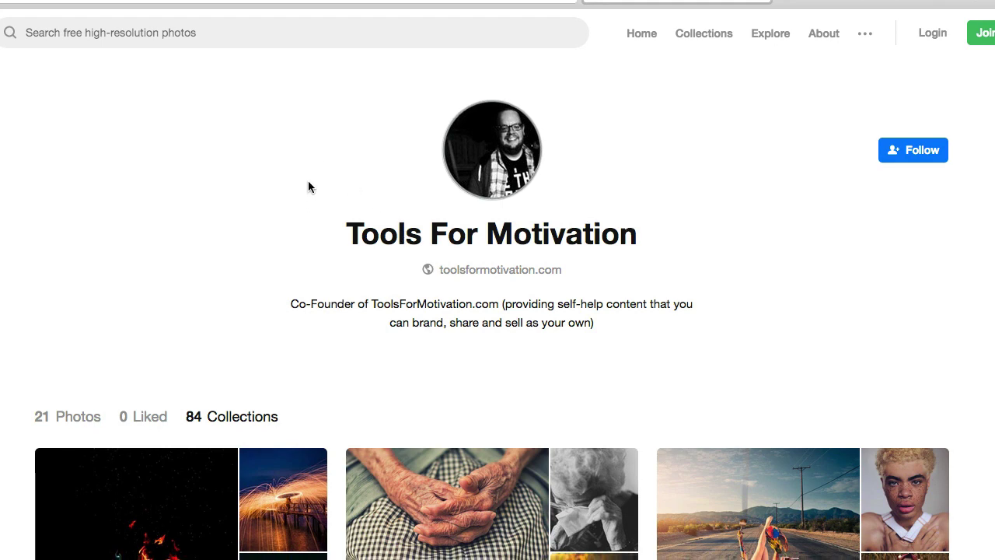
pyautogui.scroll(-3, 308, 188)
pyautogui.scroll(-1, 233, 295)
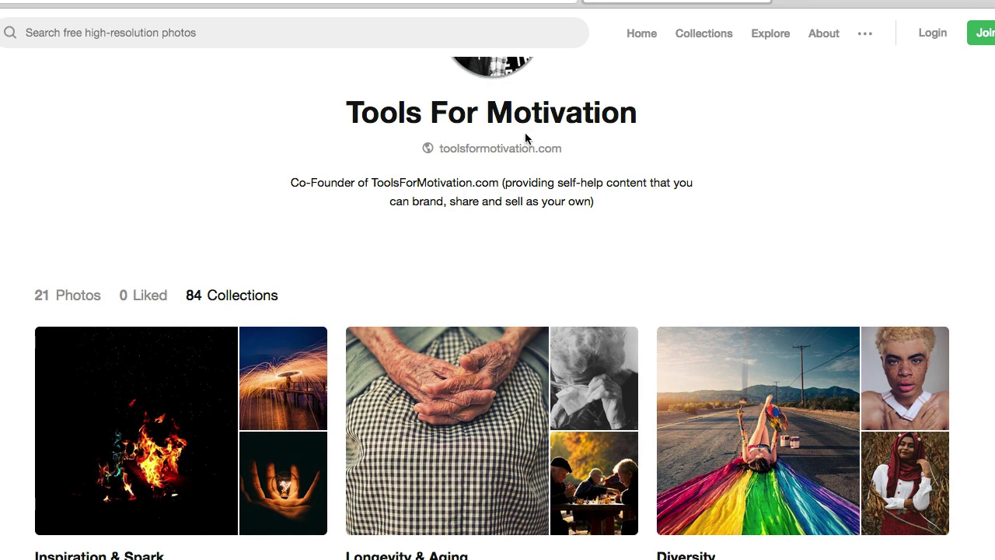
pyautogui.scroll(-3, 523, 144)
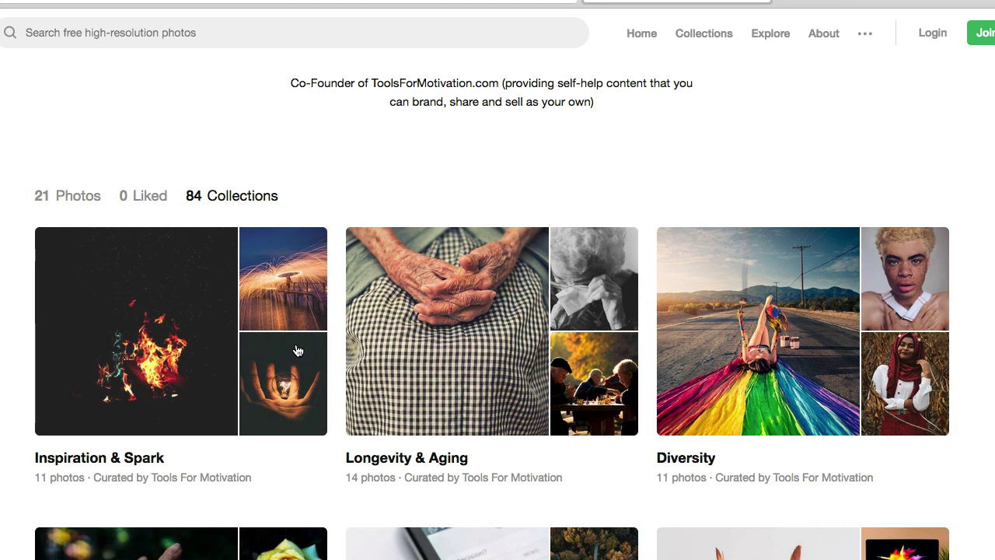
pyautogui.scroll(-4, 303, 358)
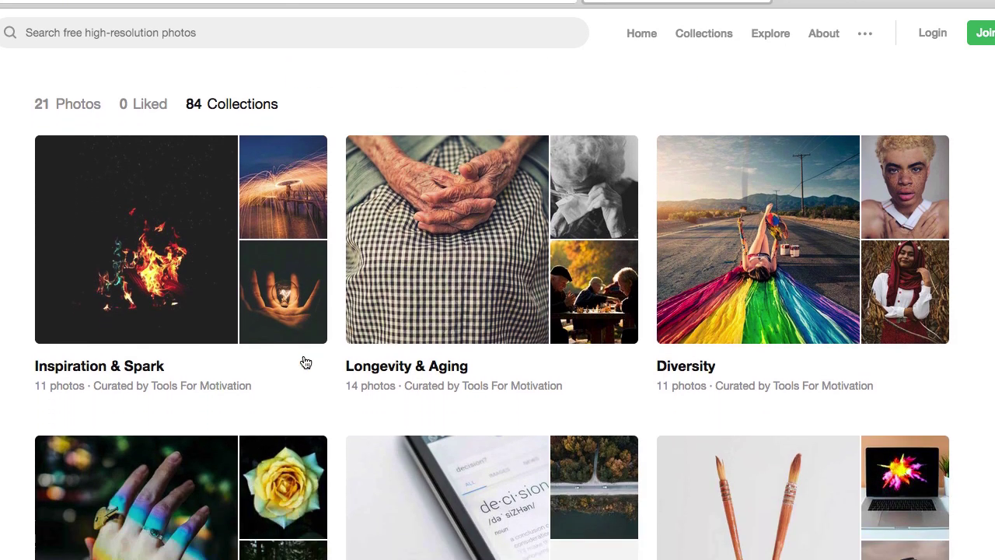
pyautogui.scroll(-20, 303, 360)
pyautogui.scroll(-18, 306, 363)
pyautogui.scroll(-20, 305, 363)
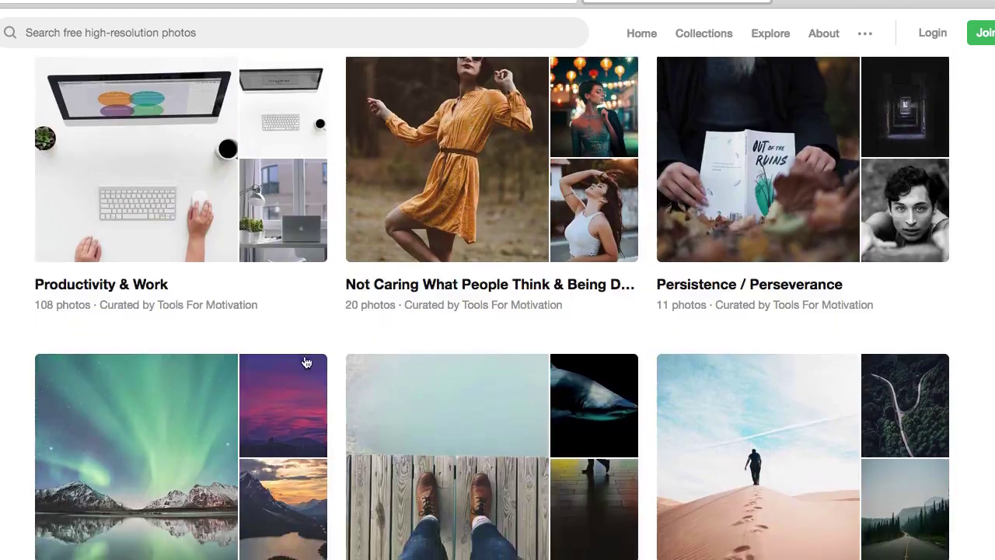
pyautogui.scroll(-20, 305, 364)
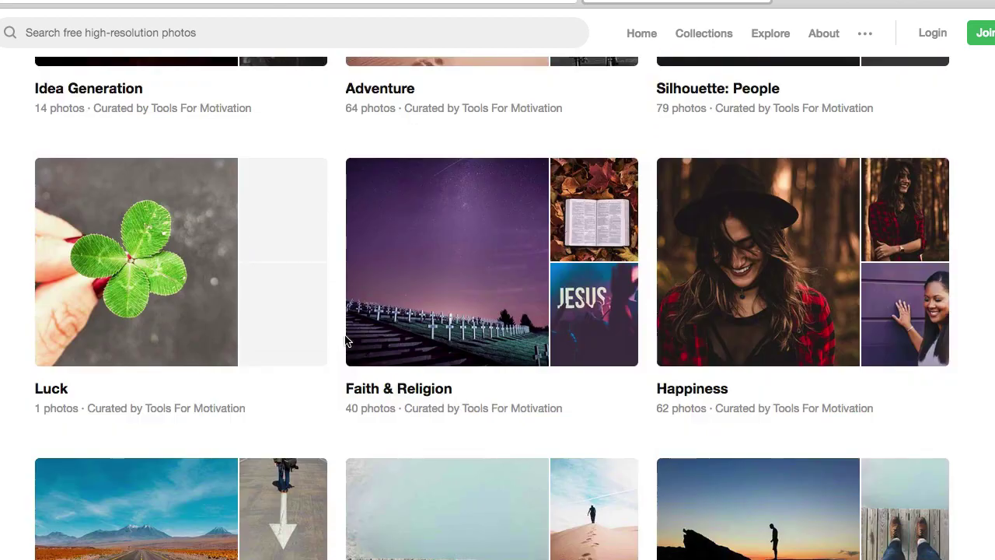
pyautogui.scroll(-18, 346, 341)
pyautogui.scroll(9, 347, 340)
pyautogui.scroll(2, 345, 340)
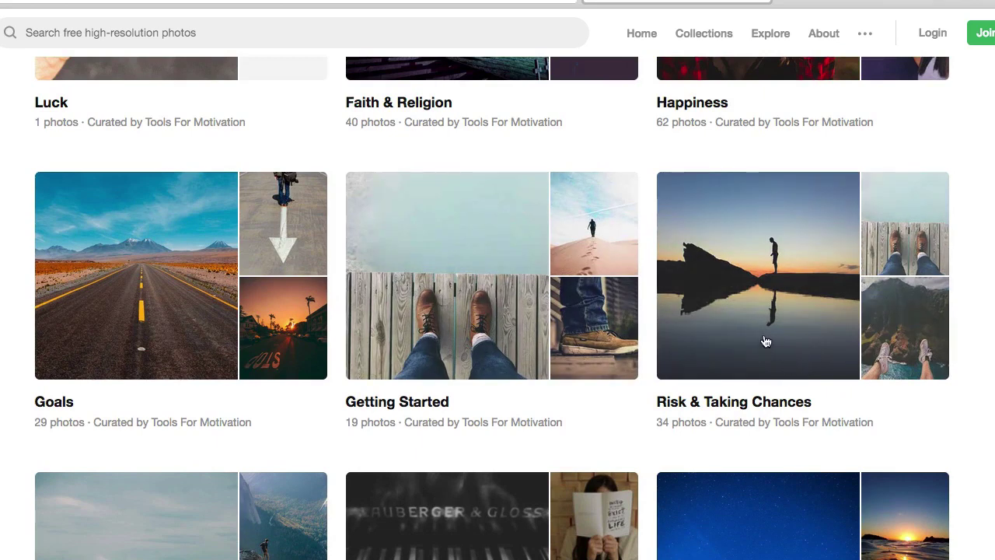
pyautogui.click(793, 283)
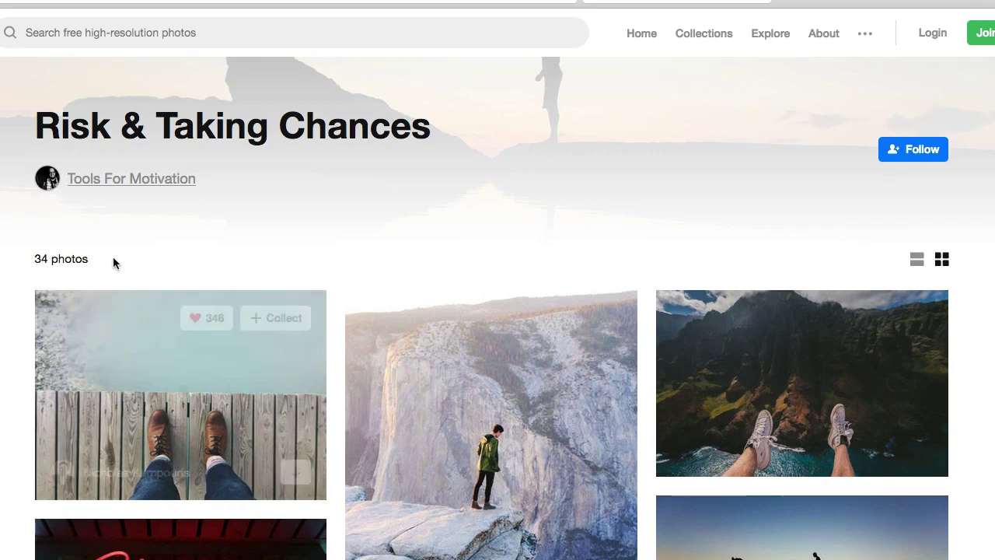
# Browse the photos in the "Risk & Taking Chances" collection for images that suit the article.
pyautogui.scroll(-1, 350, 252)
pyautogui.moveTo(217, 269)
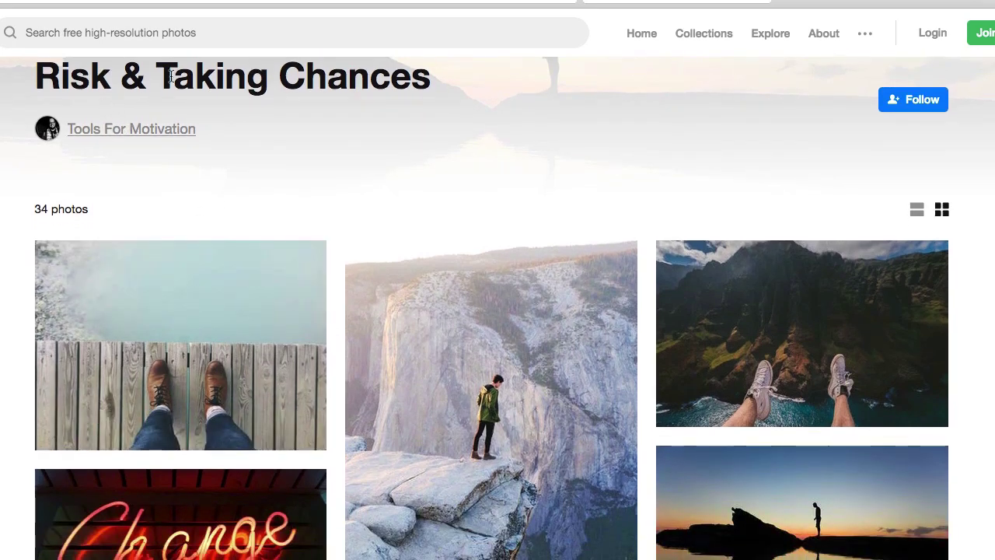
pyautogui.scroll(-1, 344, 225)
pyautogui.scroll(-7, 306, 196)
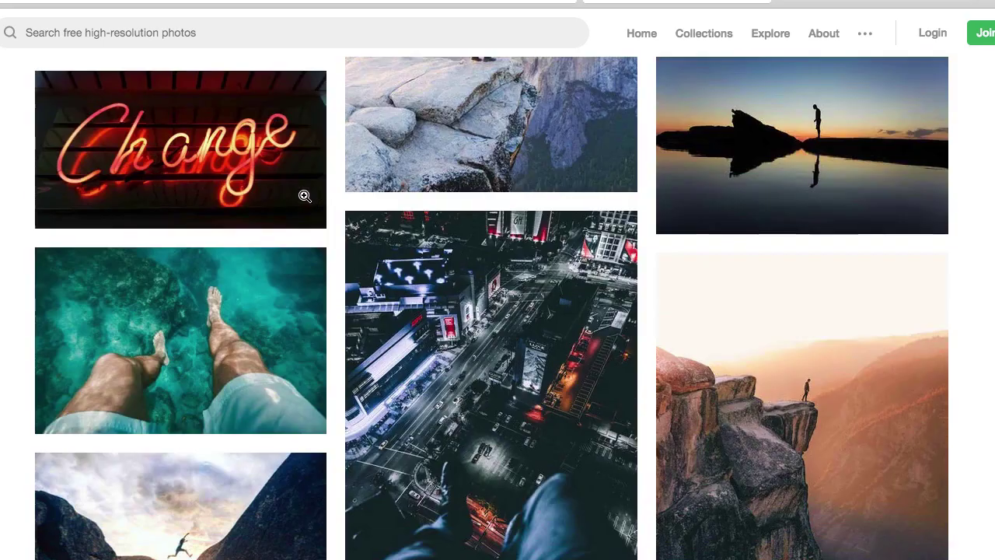
pyautogui.scroll(2, 300, 200)
pyautogui.scroll(1, 244, 192)
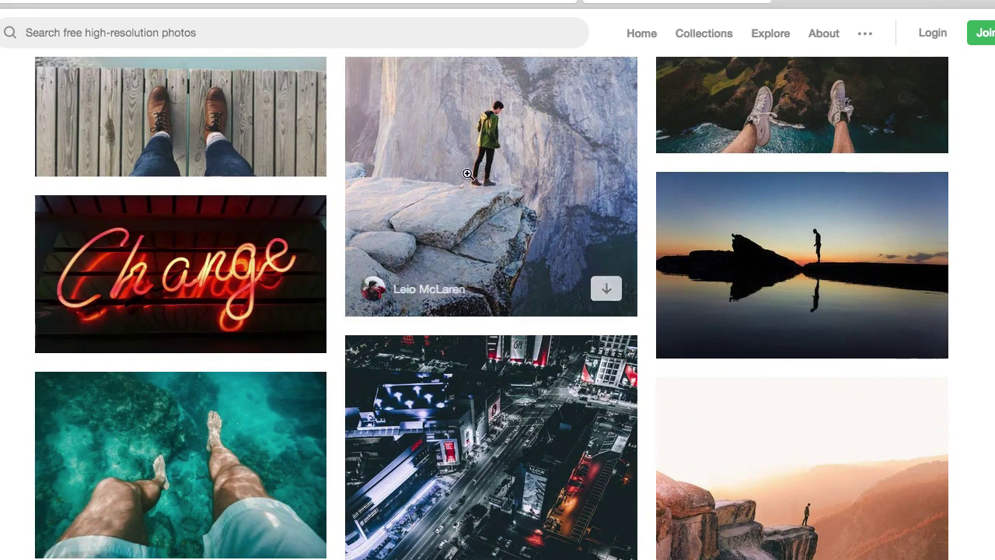
pyautogui.scroll(10, 463, 176)
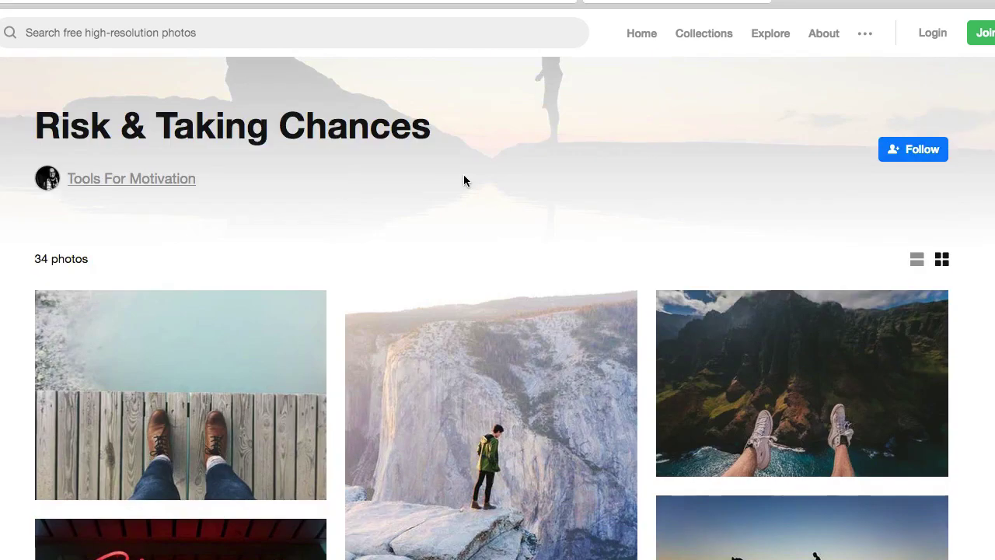
pyautogui.scroll(-3, 464, 176)
pyautogui.scroll(-1, 463, 177)
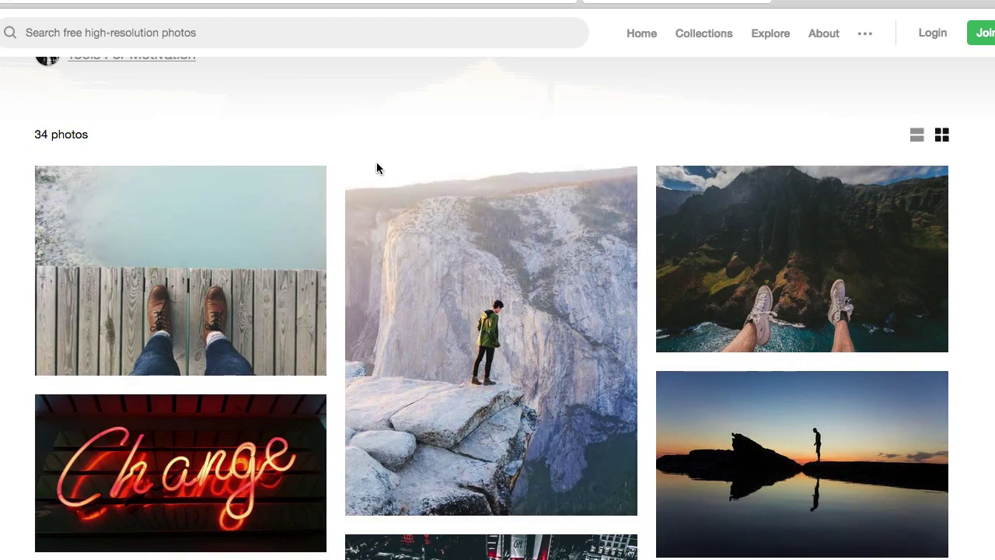
# Switch back to the Word article and review its title, introduction and three benefit headings through Personal Growth.
pyautogui.press('super+Tab')
pyautogui.press('super+Tab')
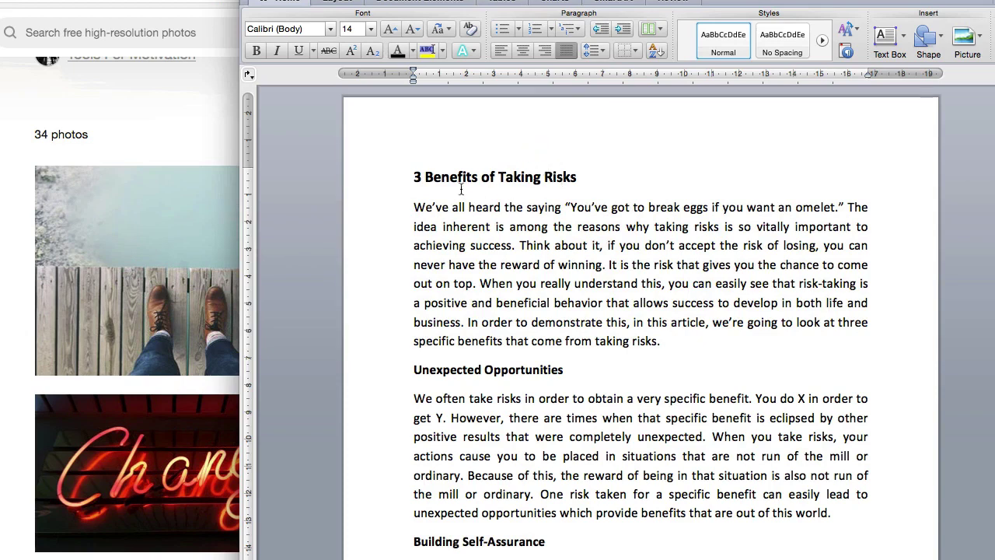
pyautogui.scroll(-1, 457, 210)
pyautogui.scroll(-5, 457, 210)
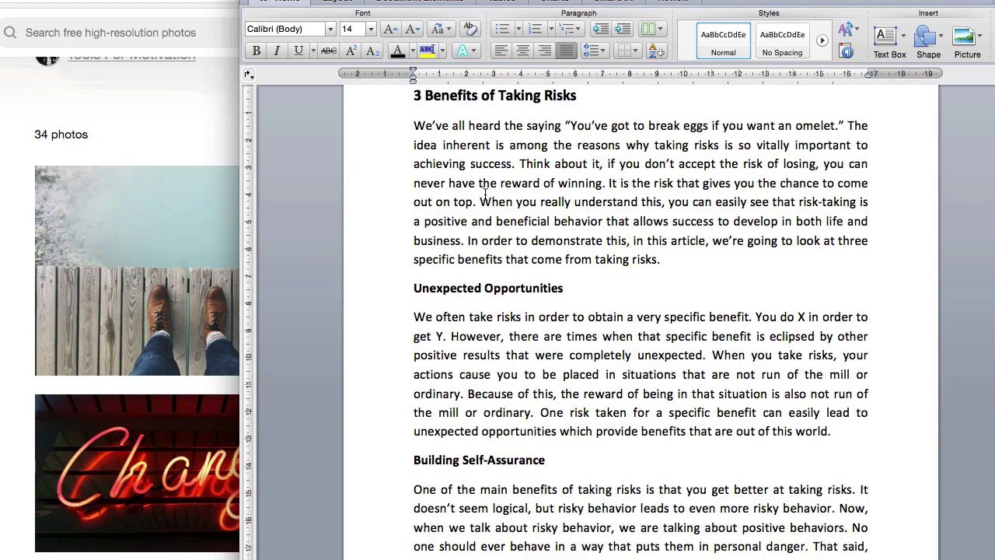
pyautogui.scroll(-2, 465, 153)
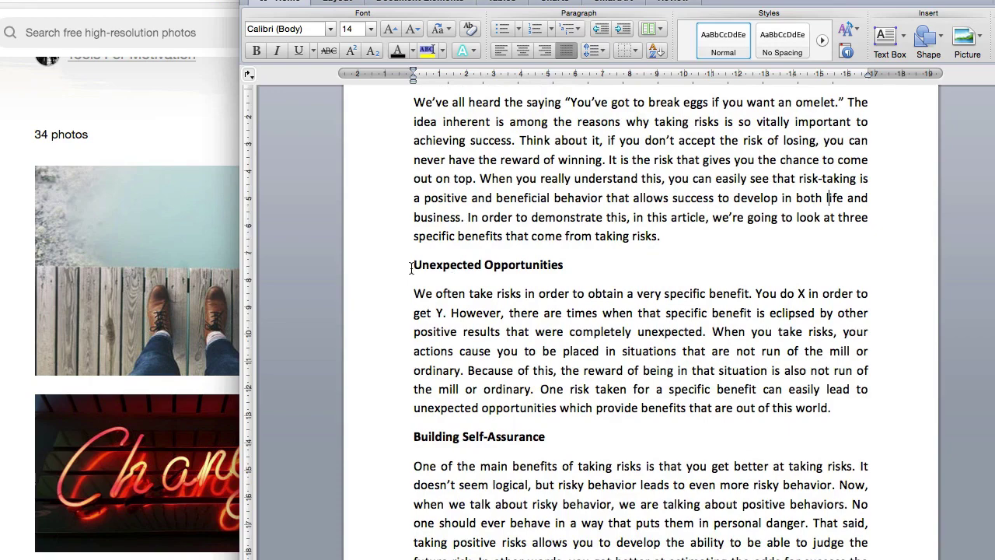
pyautogui.scroll(-3, 468, 357)
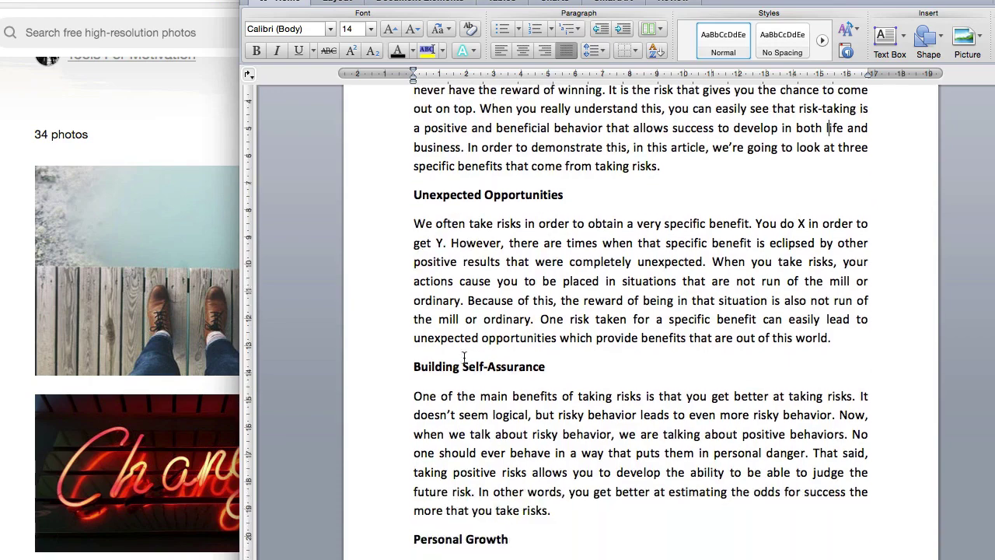
pyautogui.scroll(-8, 495, 355)
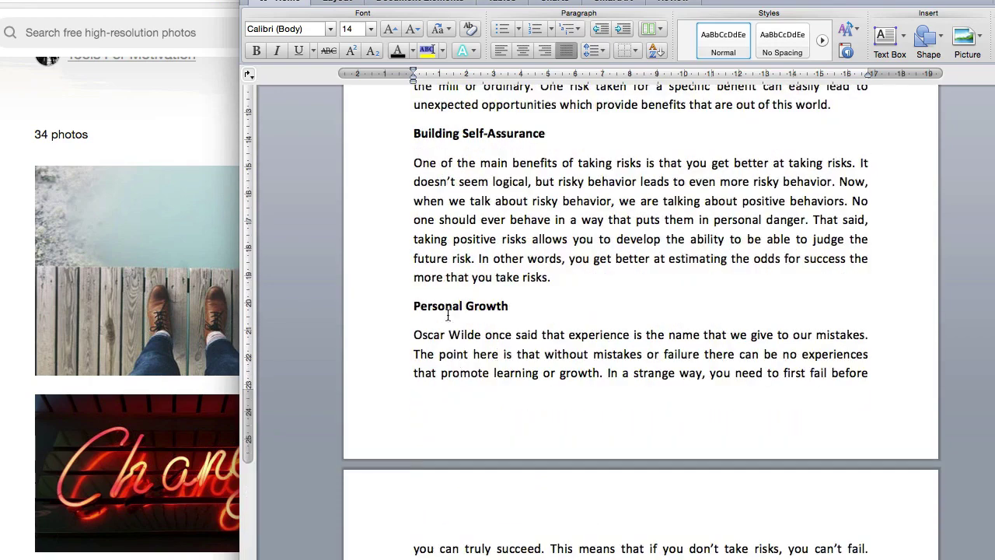
pyautogui.scroll(-2, 448, 311)
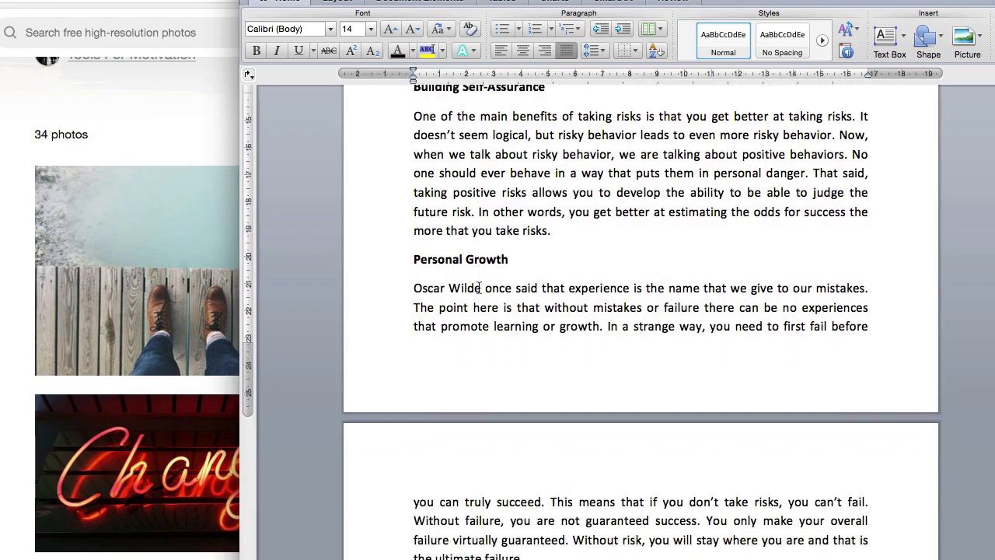
pyautogui.scroll(-2, 522, 229)
pyautogui.scroll(20, 520, 230)
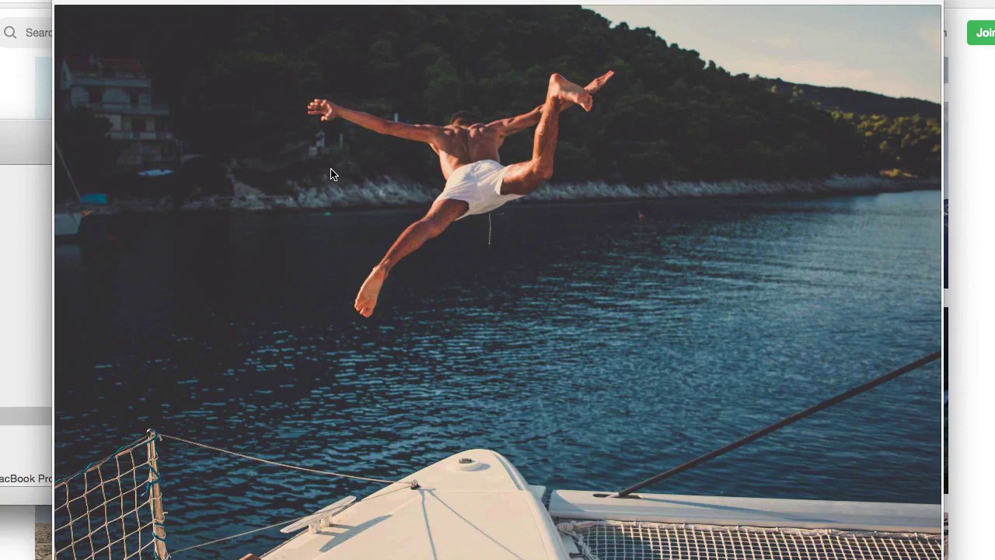
# Preview the downloaded risk-themed photos one after another at full size.
pyautogui.press('Right')
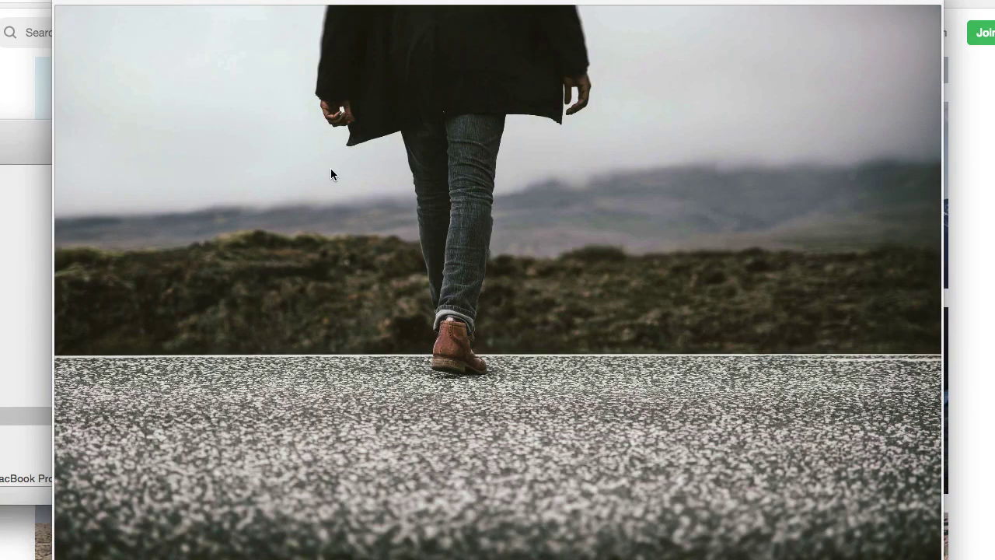
pyautogui.press('Right')
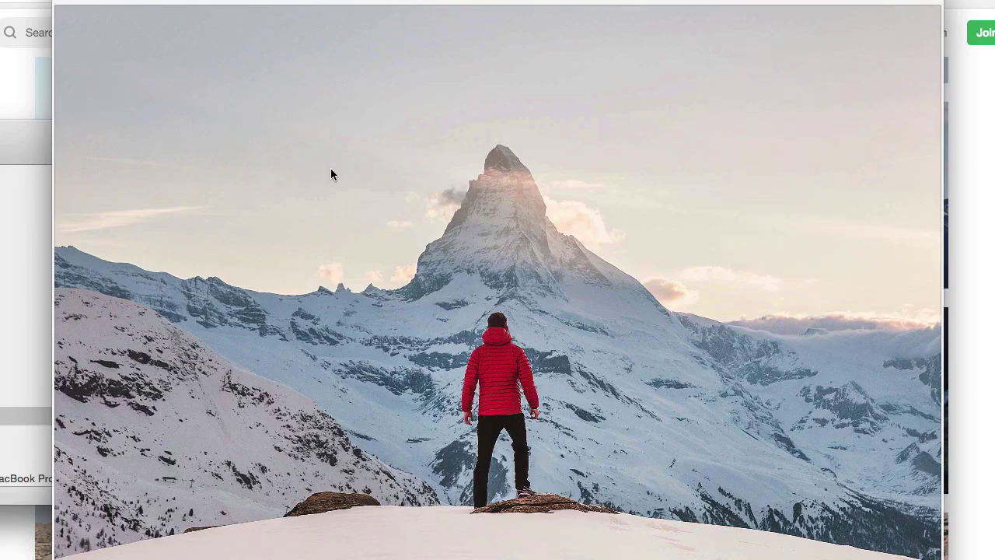
pyautogui.press('Right')
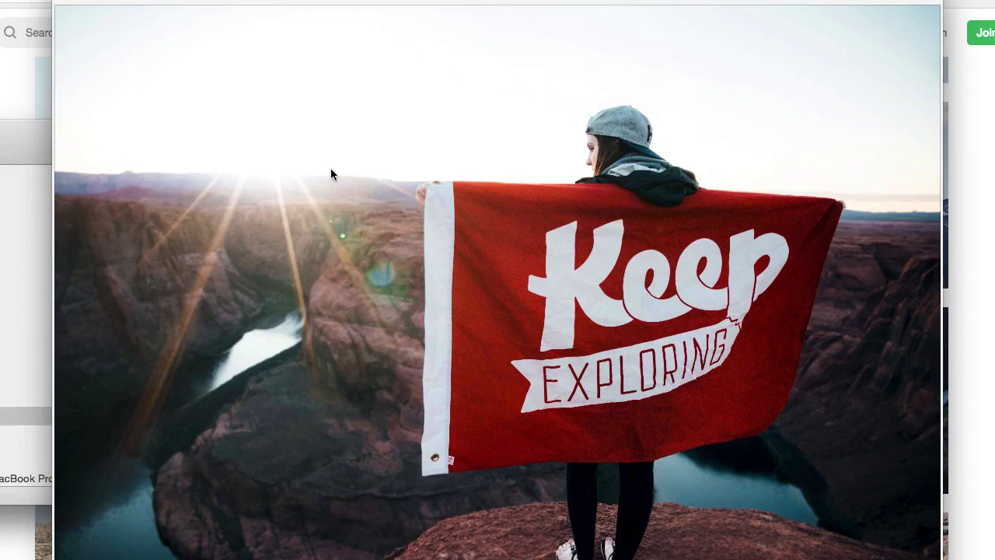
pyautogui.press('Right')
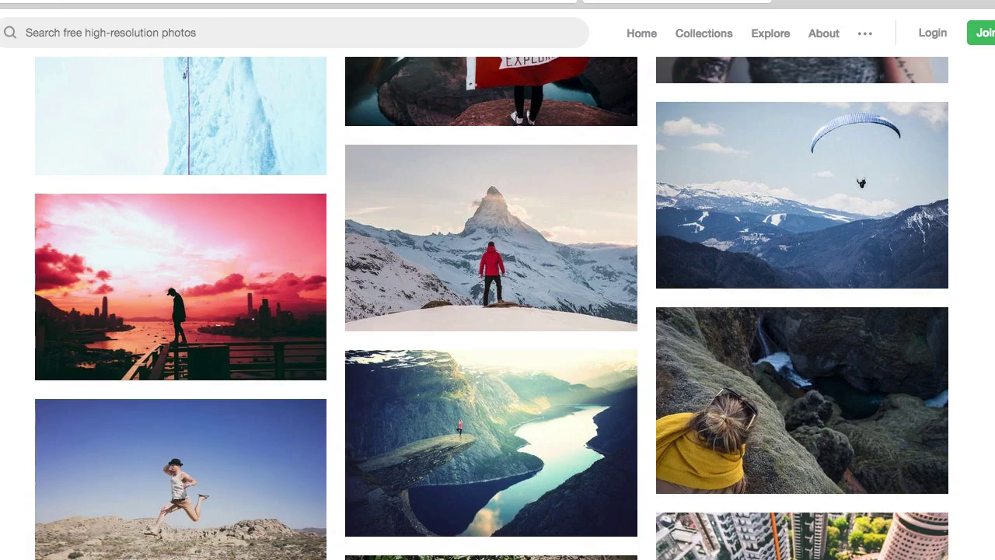
# Delete the title and subtitle placeholders from the first slide of the new Keynote presentation.
pyautogui.moveTo(282, 522)
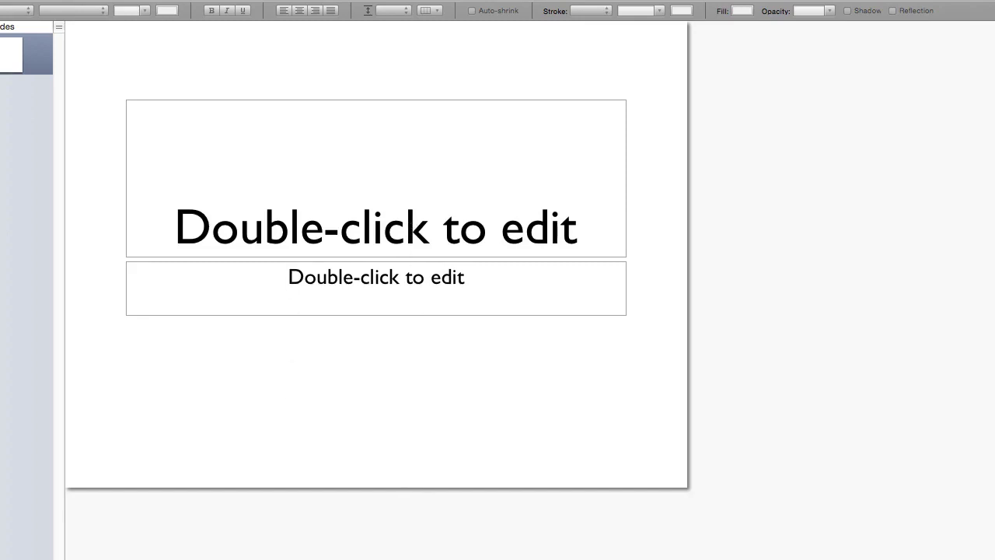
pyautogui.moveTo(256, 344); pyautogui.dragTo(335, 204)
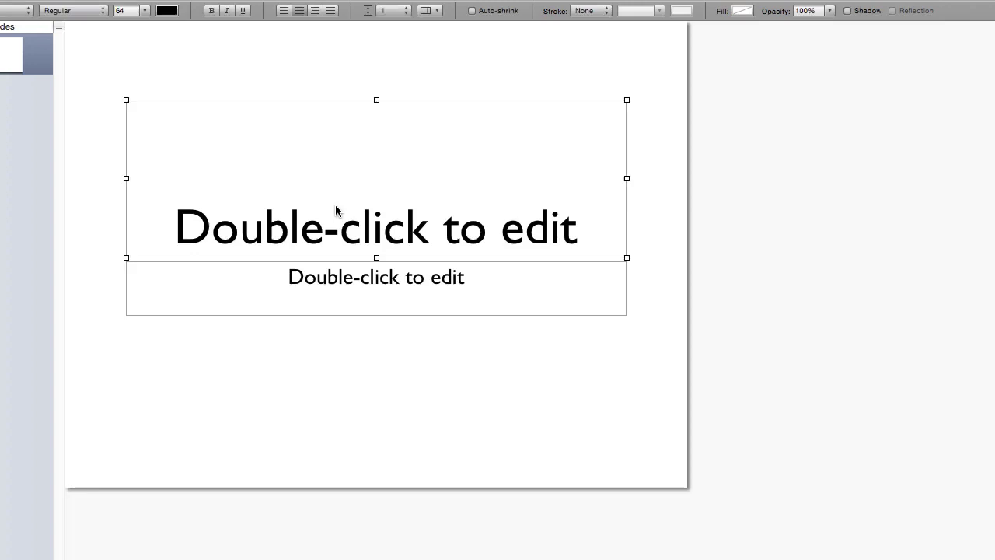
pyautogui.press('Delete')
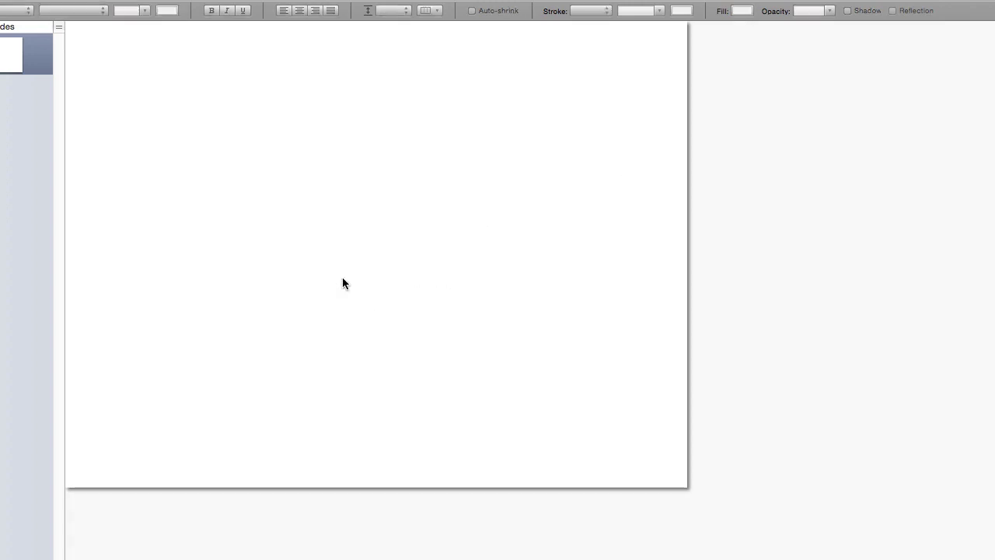
# Switch to Finder and add the red-jacketed hiker mountain photo (234740.jpg) from the Visuals folder to the empty Keynote slide.
pyautogui.press('super+Tab')
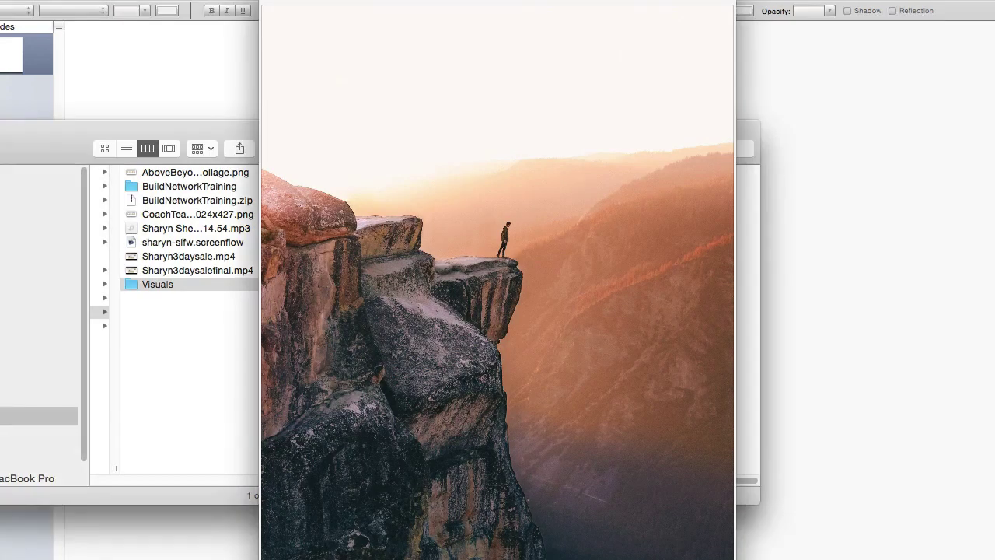
pyautogui.press('space')
pyautogui.click(311, 227)
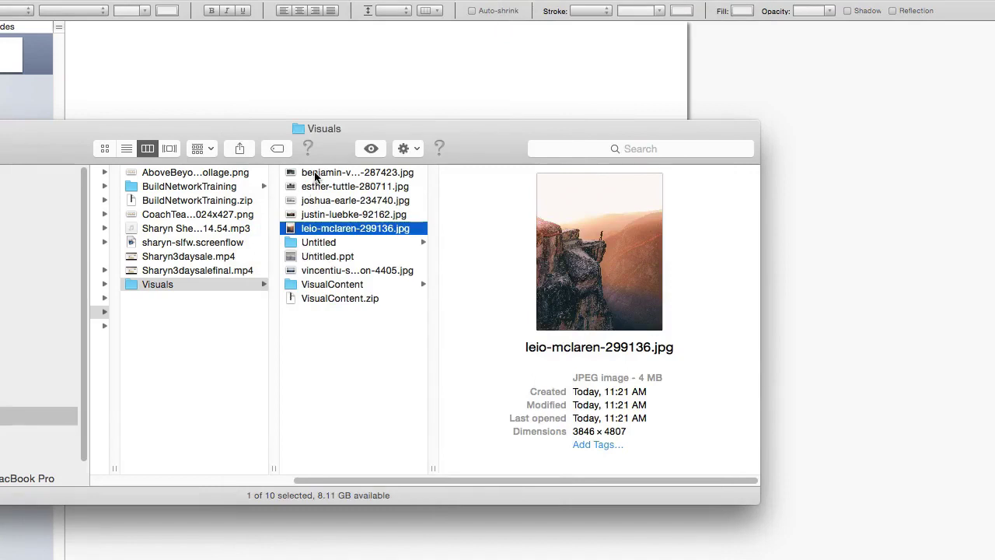
pyautogui.click(315, 174)
pyautogui.click(322, 188)
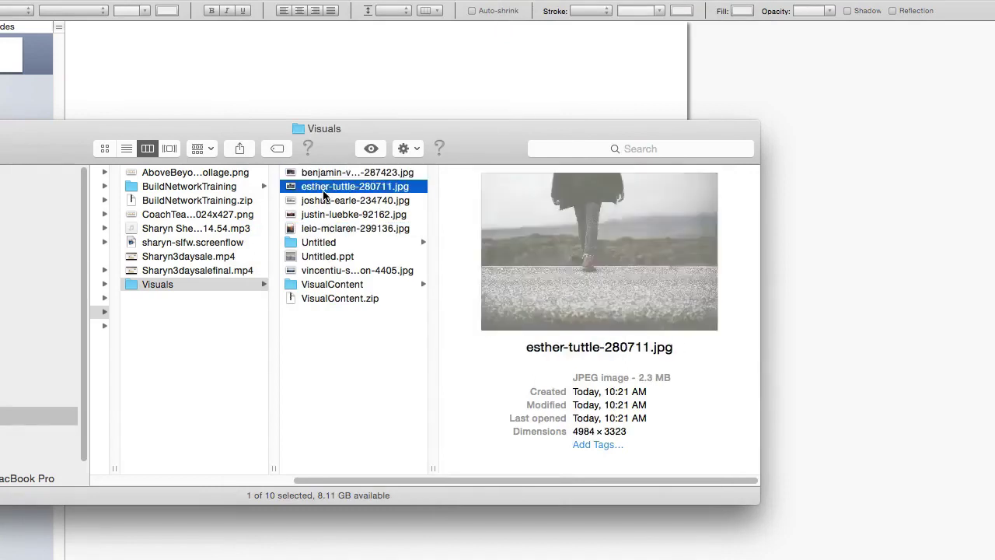
pyautogui.click(326, 201)
pyautogui.moveTo(326, 201); pyautogui.dragTo(322, 81)
pyautogui.moveTo(319, 129); pyautogui.dragTo(572, 269)
pyautogui.click(726, 108)
# Reposition and enlarge the mountain photo so that it covers the whole slide.
pyautogui.click(392, 212)
pyautogui.doubleClick(392, 212)
pyautogui.moveTo(393, 212); pyautogui.dragTo(422, 398)
pyautogui.moveTo(688, 473); pyautogui.dragTo(702, 522)
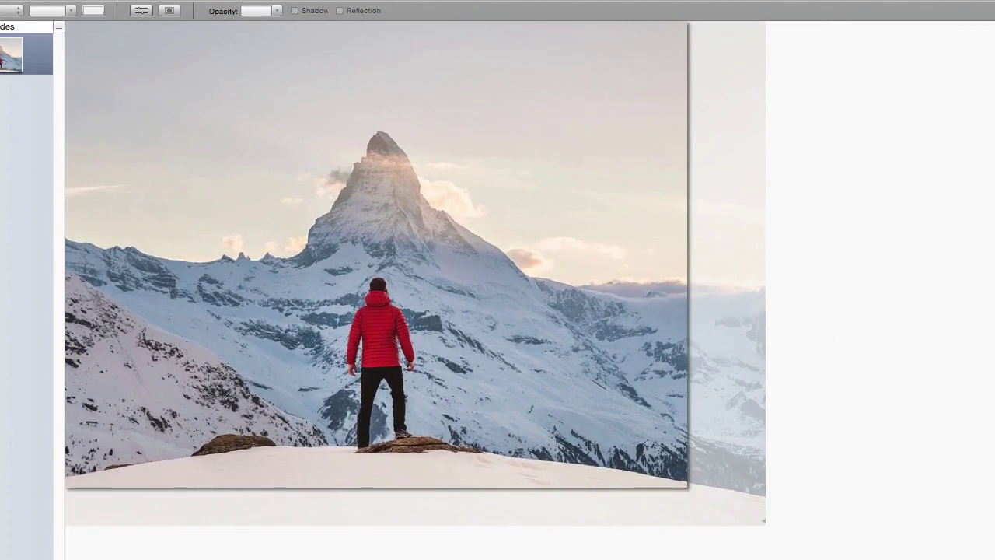
# Copy the heading "3 Benefits of Taking Risks" from the Word article onto the Keynote mountain slide, placing it above the peak.
pyautogui.press('super+Tab')
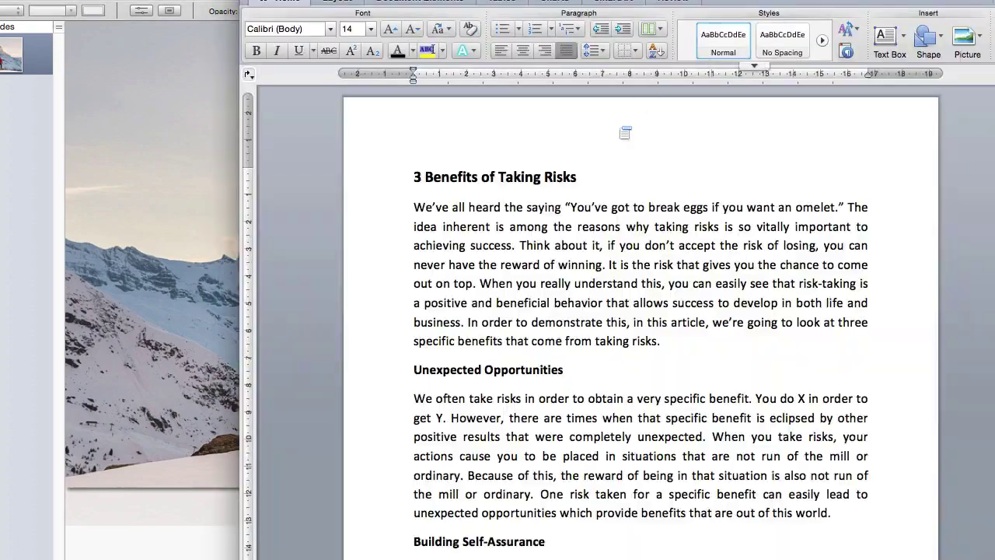
pyautogui.moveTo(579, 179); pyautogui.dragTo(382, 193)
pyautogui.press('super+c')
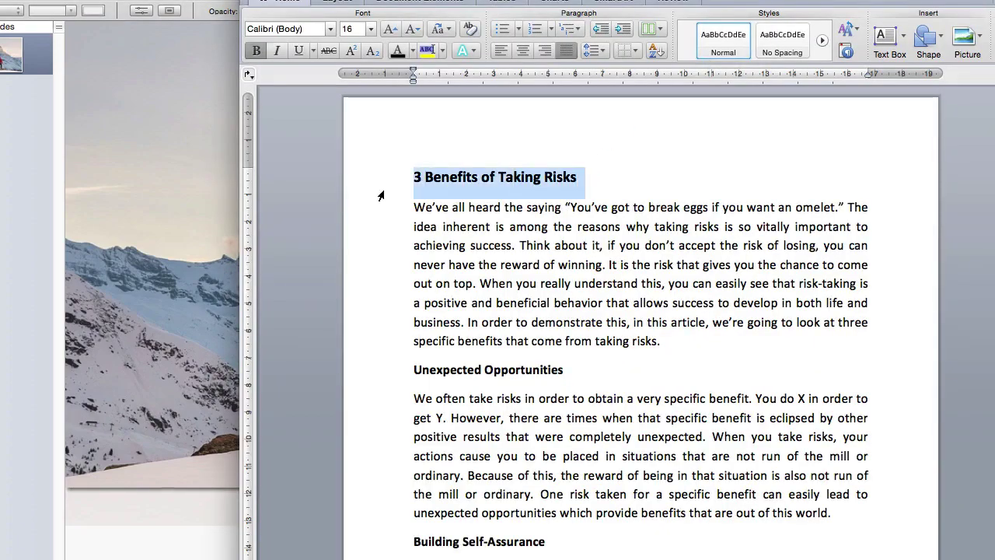
pyautogui.press('super+Tab')
pyautogui.click(336, 115)
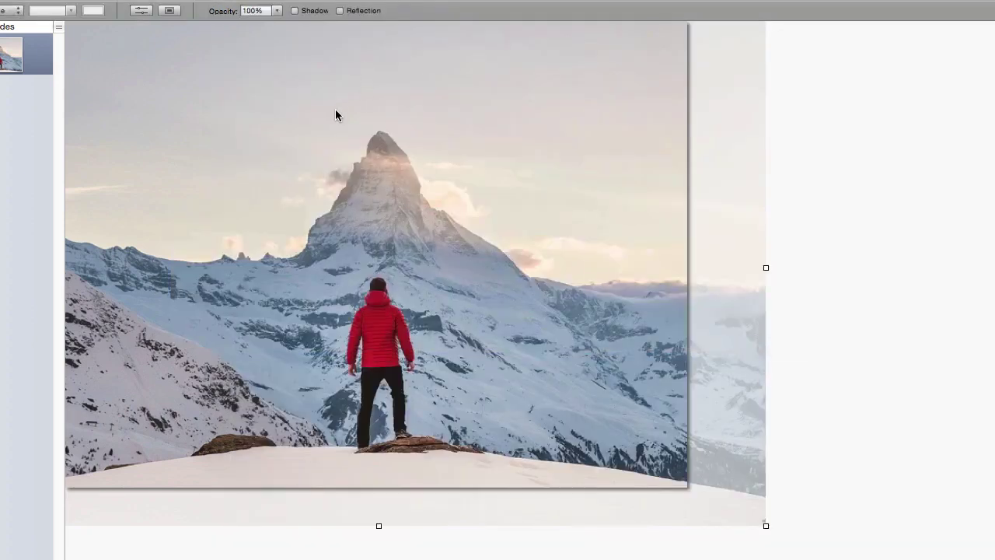
pyautogui.press('super+v')
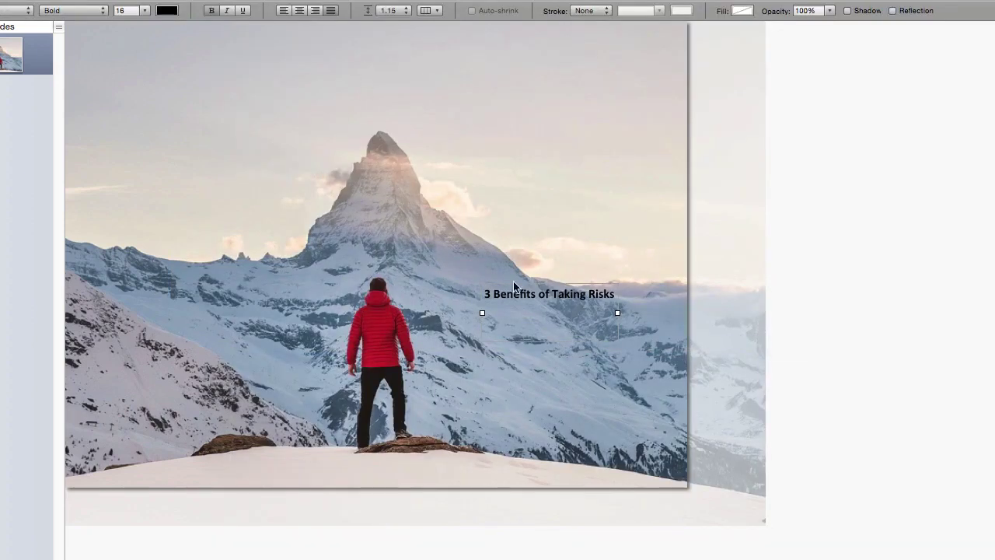
pyautogui.moveTo(518, 306); pyautogui.dragTo(314, 93)
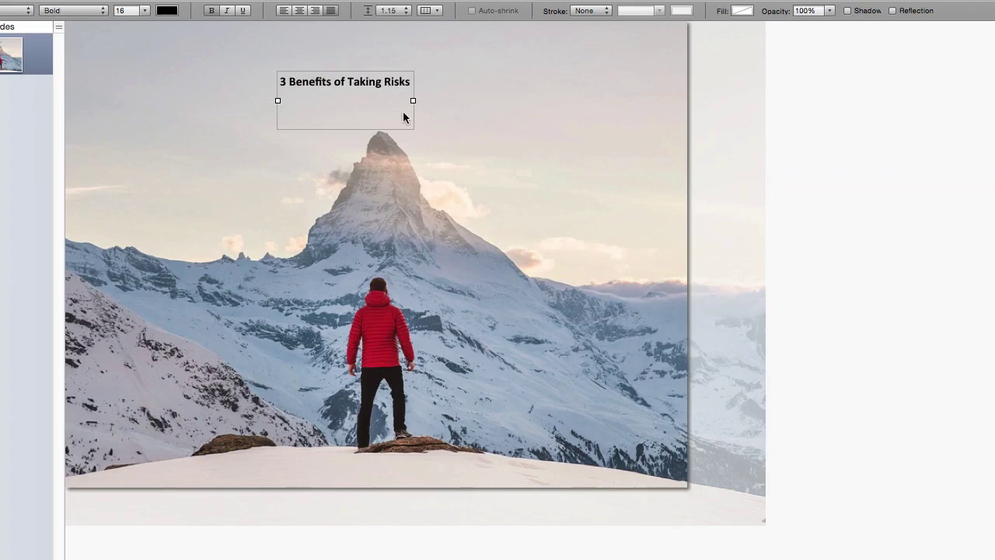
# Enlarge the slide's title text to span most of the sky and reposition it near the slide's upper edge.
pyautogui.click(144, 10)
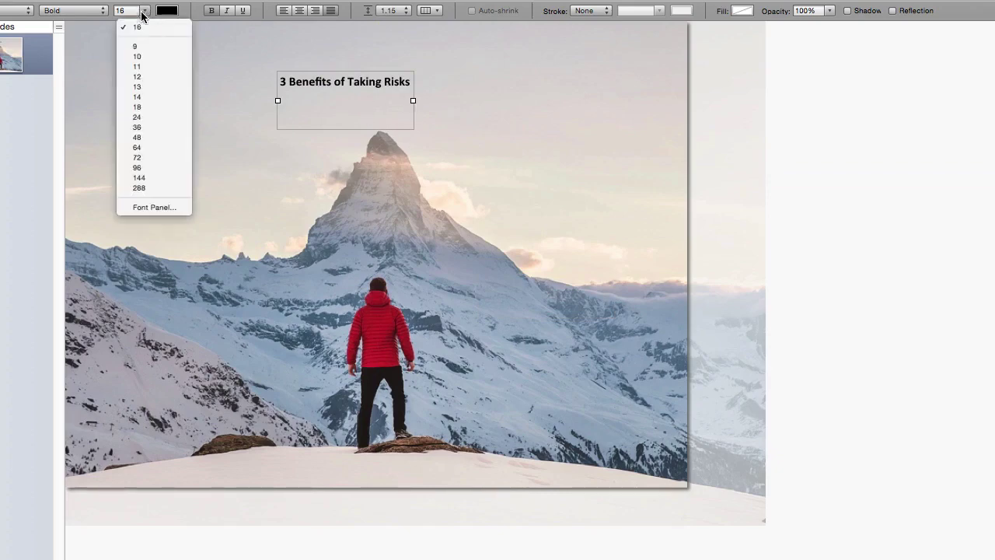
pyautogui.click(501, 21)
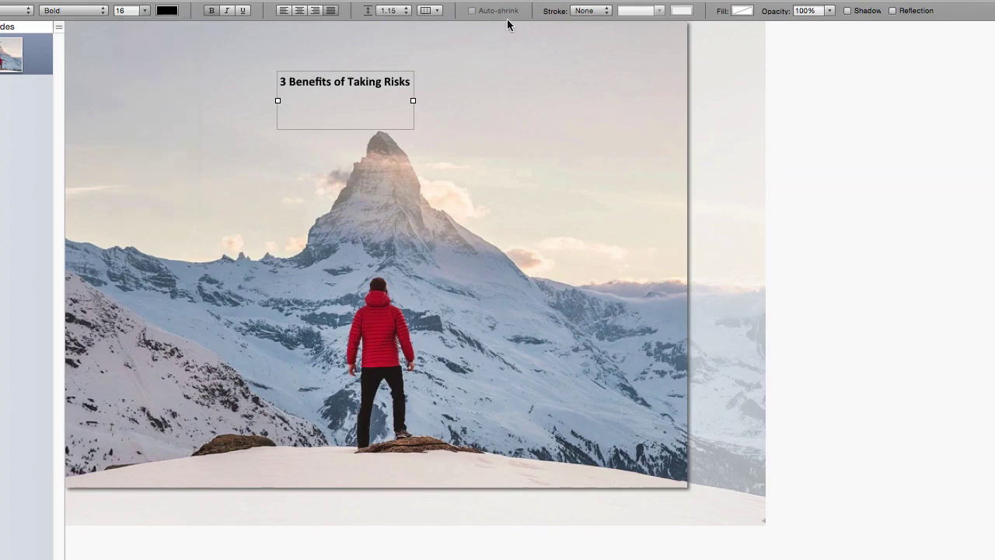
pyautogui.click(772, 159)
pyautogui.click(543, 89)
pyautogui.moveTo(543, 89); pyautogui.dragTo(536, 90)
pyautogui.click(521, 146)
pyautogui.press('BackSpace')
pyautogui.click(184, 122)
pyautogui.moveTo(270, 94); pyautogui.dragTo(269, 46)
pyautogui.click(882, 161)
pyautogui.moveTo(609, 74); pyautogui.dragTo(580, 93)
pyautogui.click(940, 151)
pyautogui.click(908, 255)
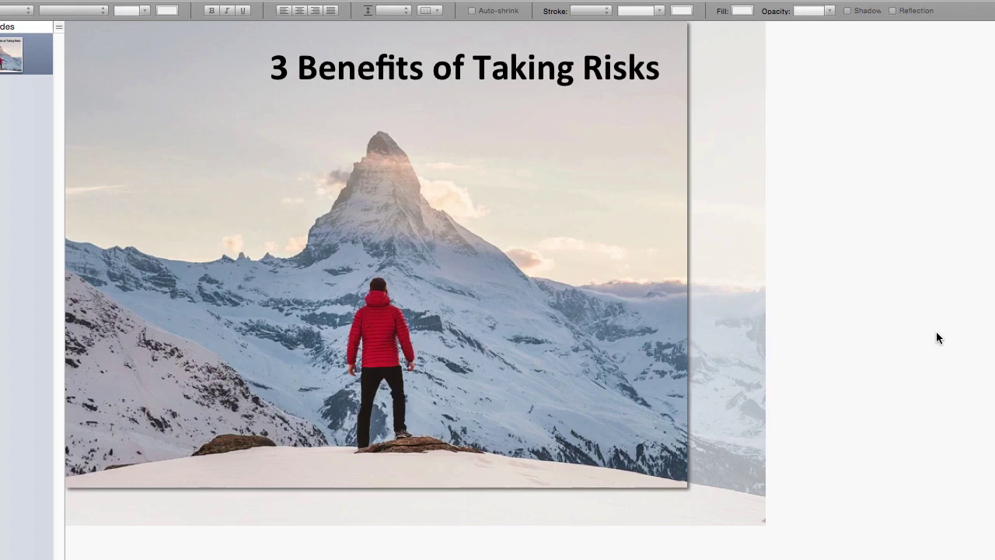
# Add a rounded rectangle, flatten it into a wide button shape and place it in the slide's lower-left corner.
pyautogui.click(366, 3)
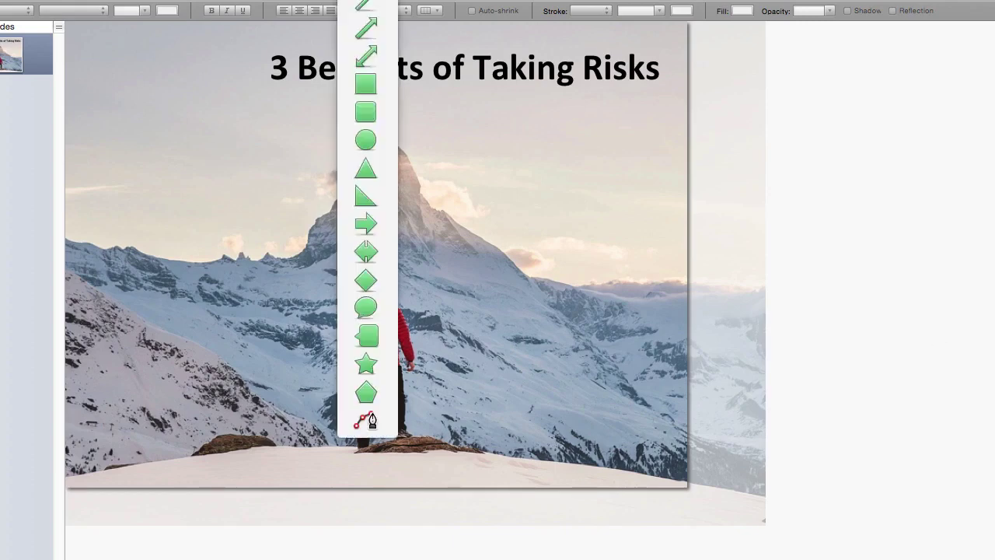
pyautogui.click(366, 109)
pyautogui.moveTo(370, 274); pyautogui.dragTo(330, 429)
pyautogui.moveTo(206, 391); pyautogui.dragTo(207, 428)
# Label the rounded rectangle "ToolsForMotivation.com" with the text size set to 28.
pyautogui.doubleClick(211, 449)
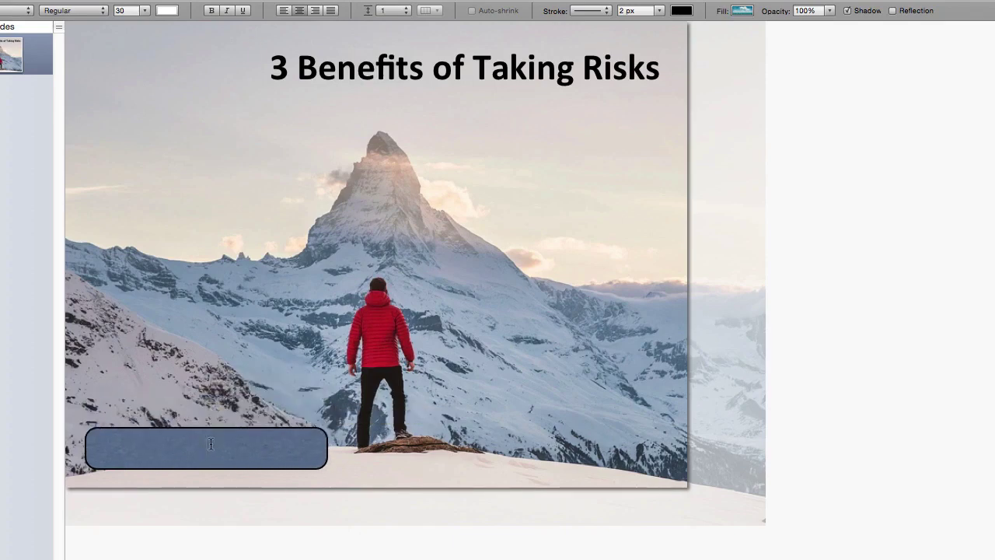
pyautogui.write('ToolsForMotivat')
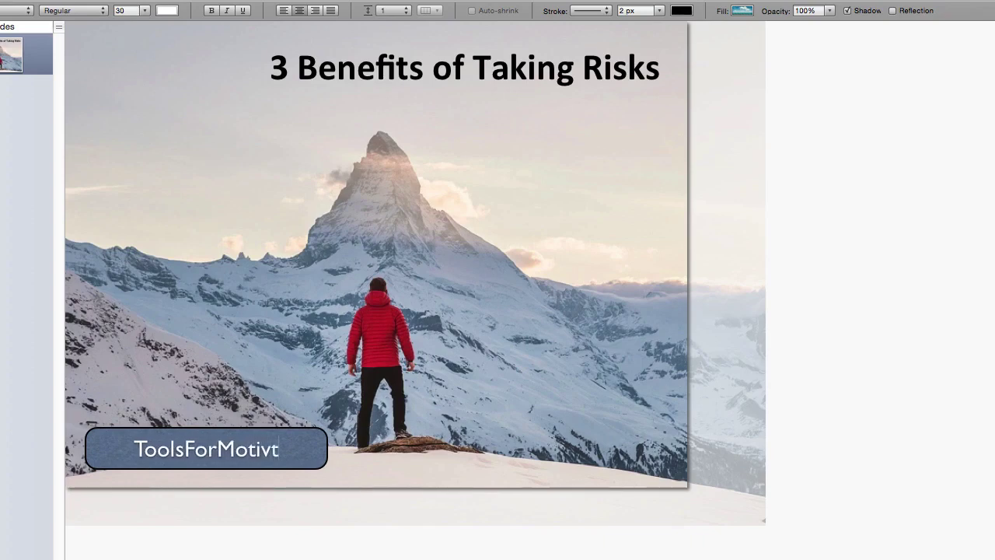
pyautogui.write('ion.com')
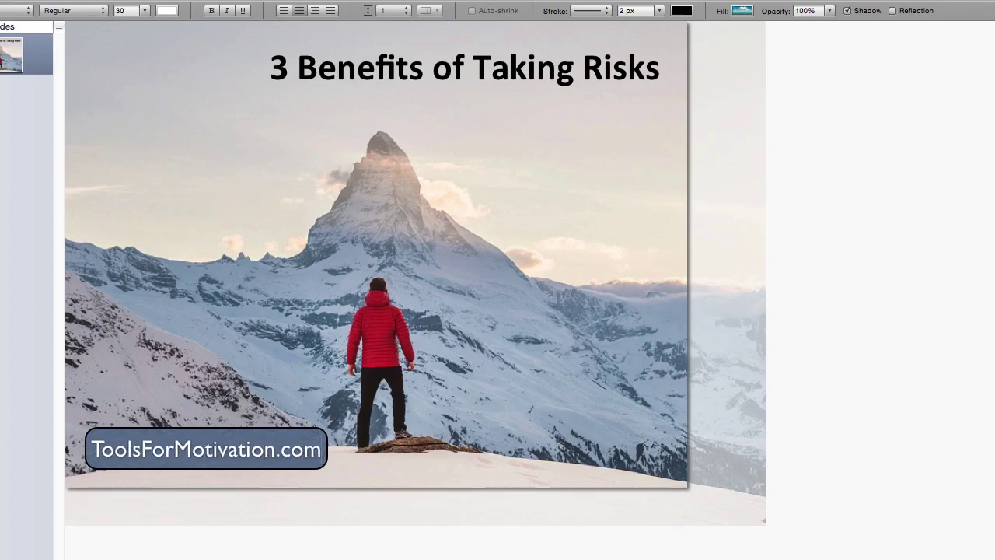
pyautogui.press('super+a')
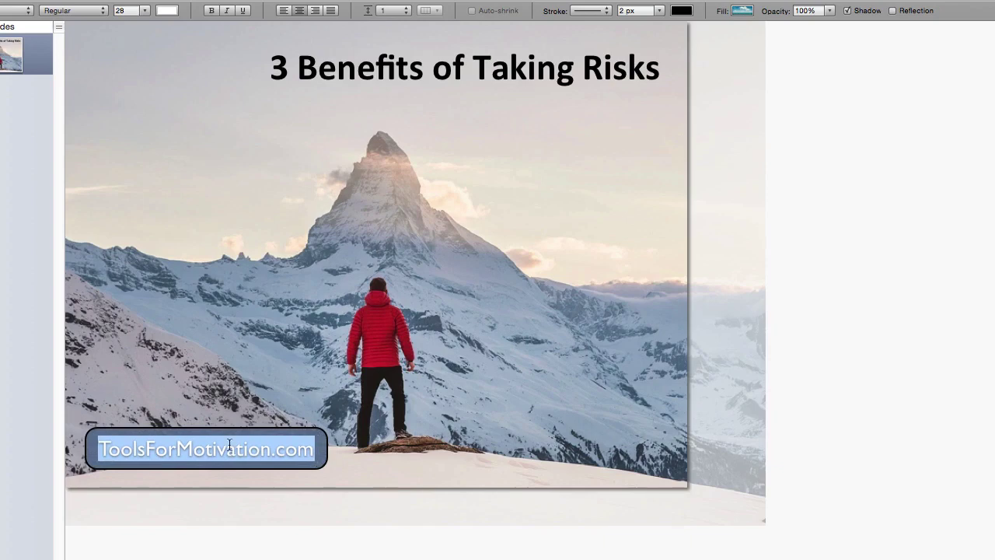
pyautogui.click(708, 460)
# Give the ToolsForMotivation.com button a dark orange fill and a 1 px stroke.
pyautogui.click(316, 434)
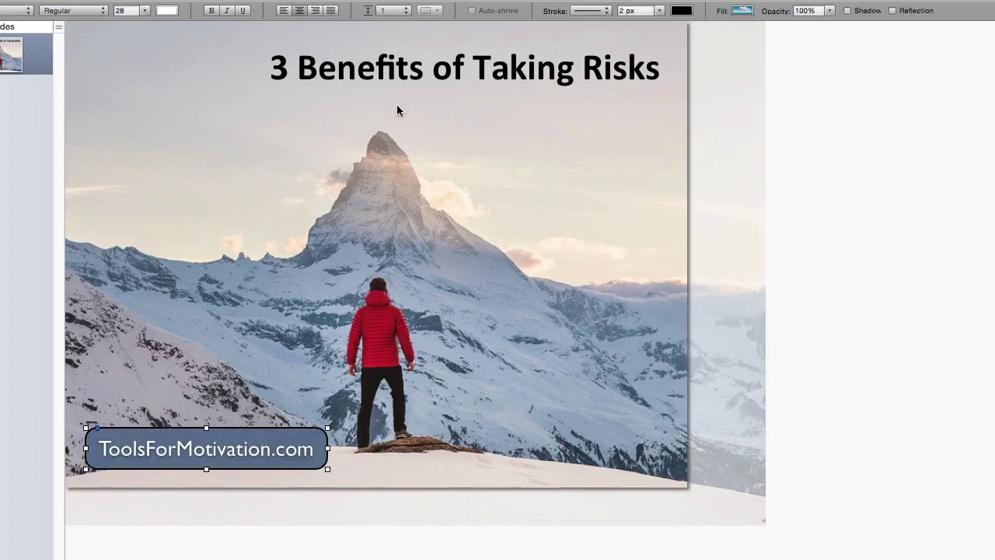
pyautogui.click(747, 13)
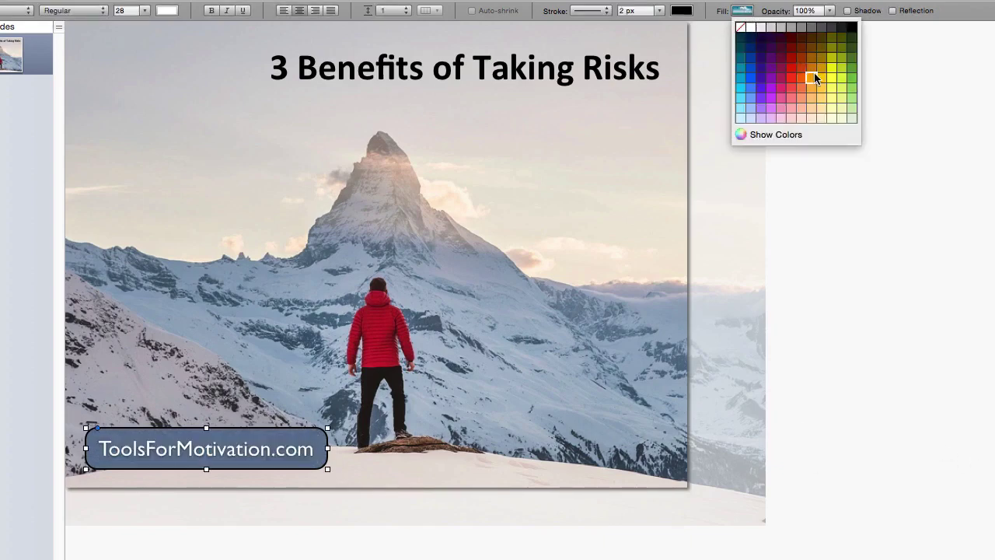
pyautogui.click(812, 78)
pyautogui.click(740, 12)
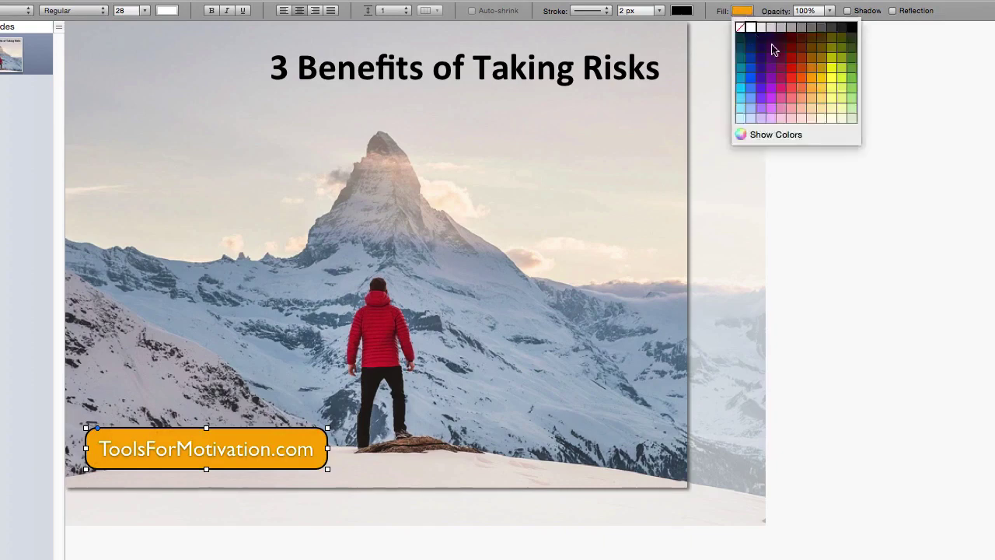
pyautogui.click(801, 70)
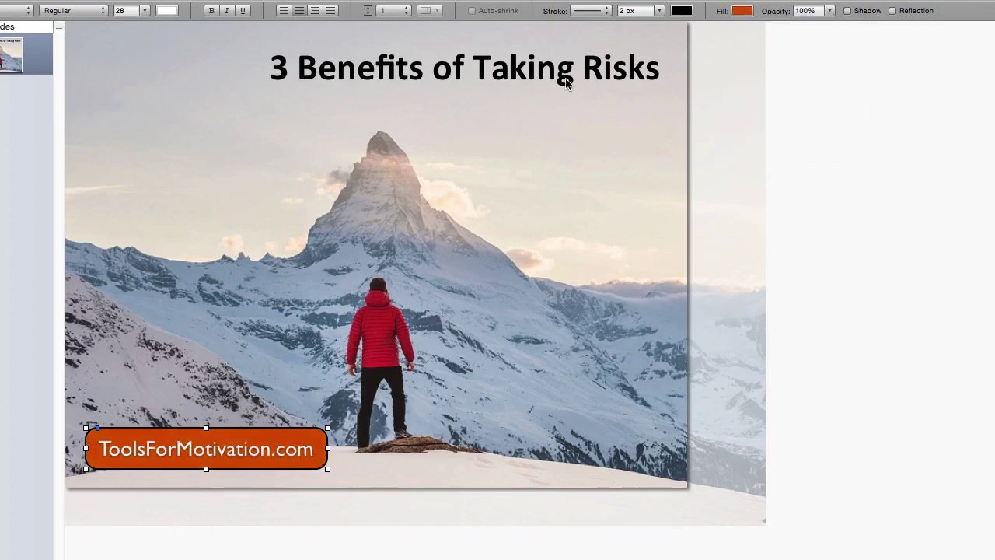
pyautogui.click(652, 19)
pyautogui.click(650, 49)
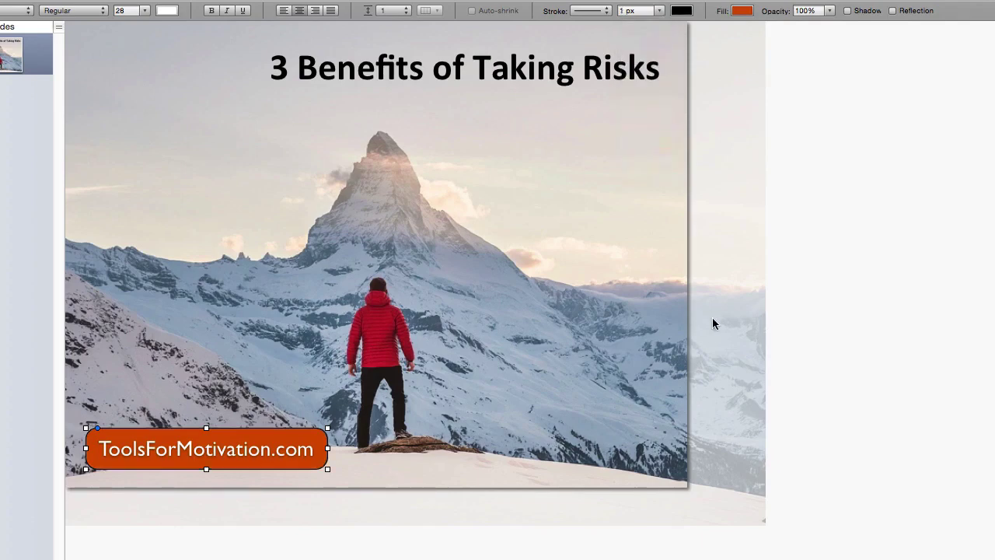
pyautogui.click(429, 462)
# Enable the button's ToolsForMotivation.com text as a hyperlink that links to a webpage.
pyautogui.click(252, 446)
pyautogui.doubleClick(237, 452)
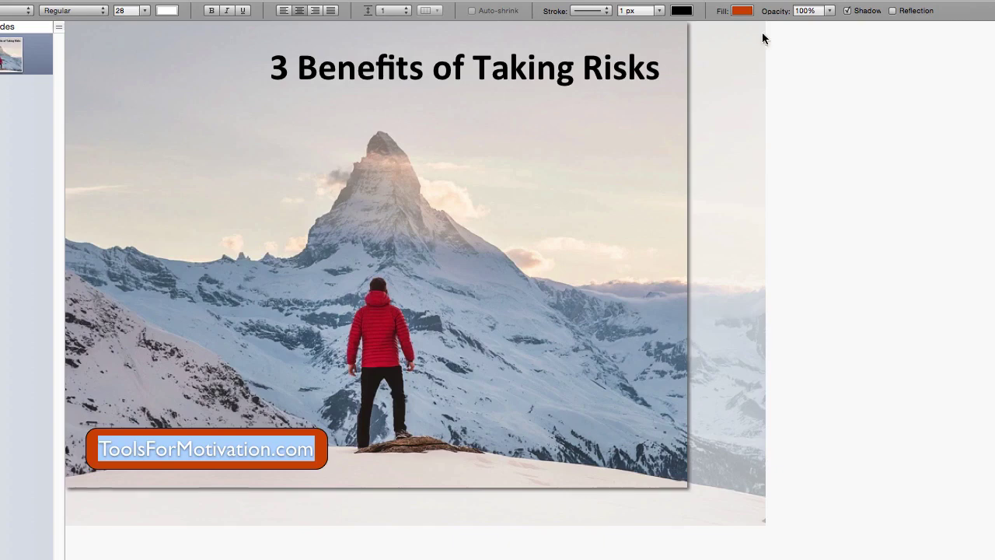
pyautogui.click(446, 2)
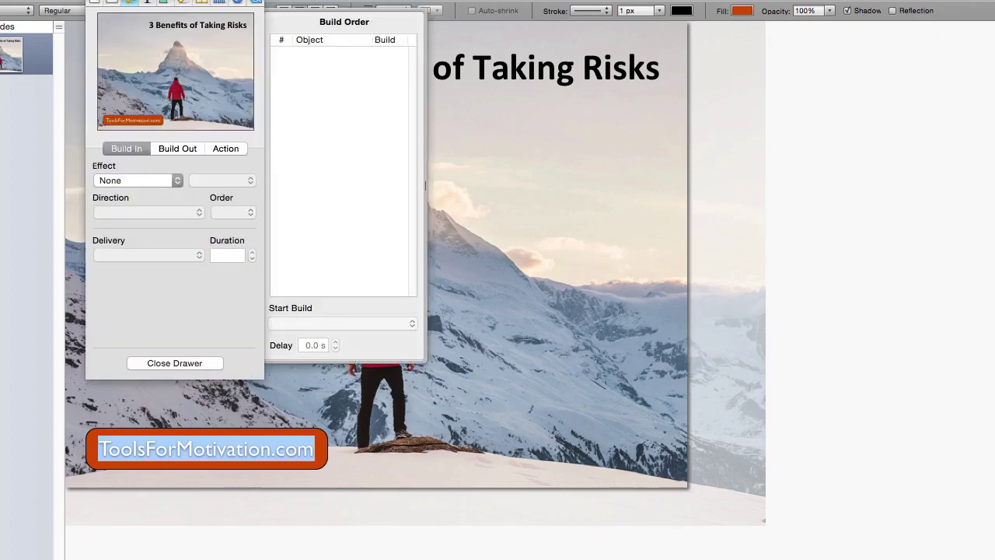
pyautogui.click(181, 4)
pyautogui.click(203, 3)
pyautogui.click(203, 2)
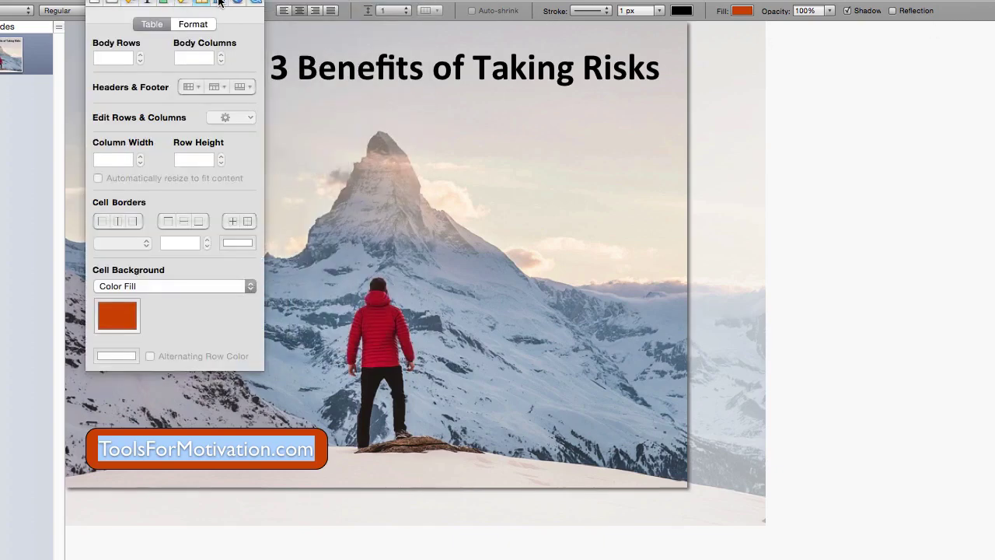
pyautogui.click(220, 2)
pyautogui.click(237, 2)
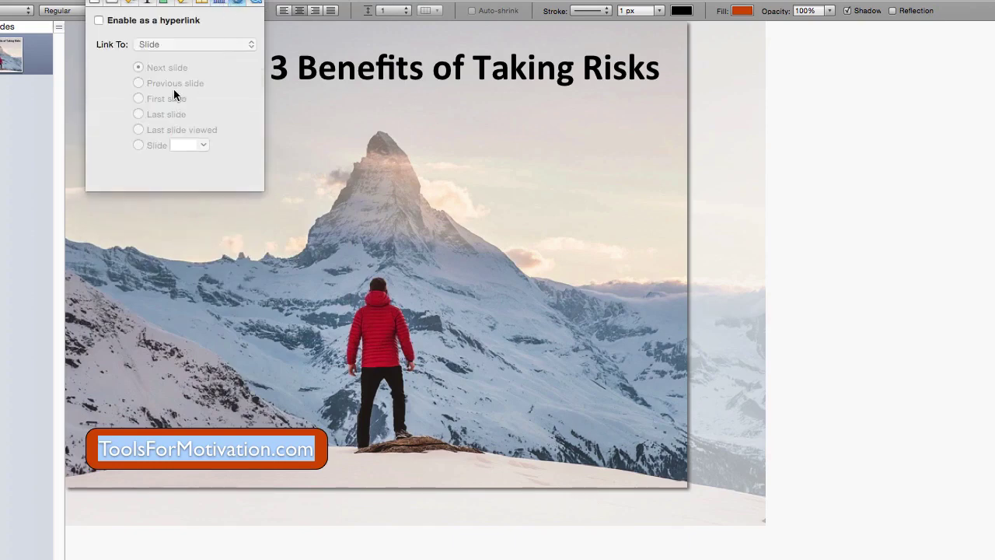
pyautogui.click(99, 21)
pyautogui.click(143, 45)
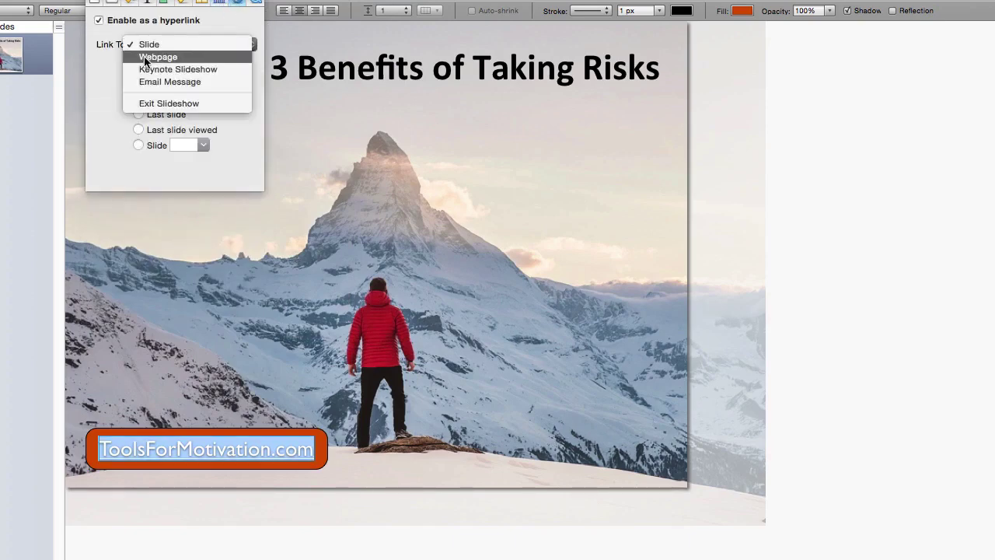
pyautogui.click(158, 55)
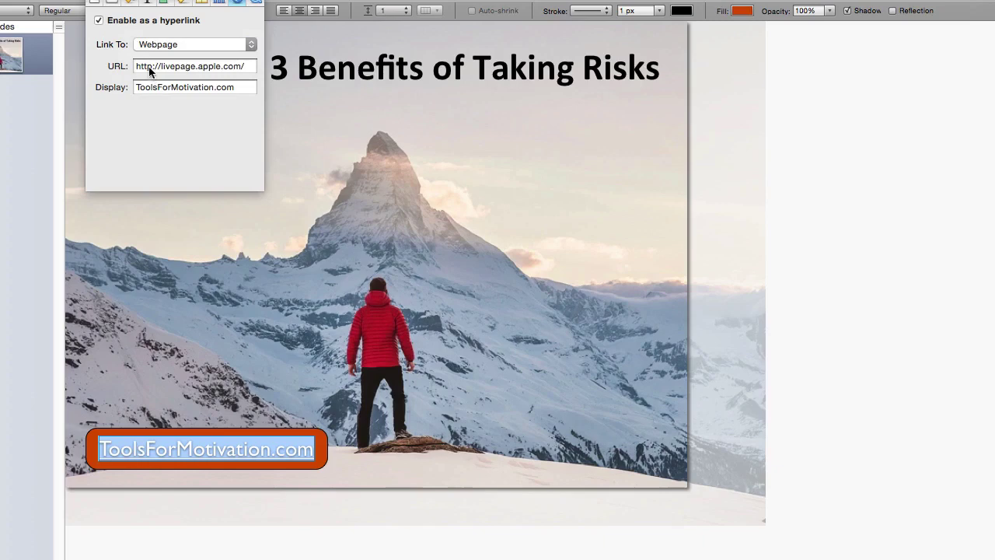
pyautogui.tripleClick(156, 88)
pyautogui.press('super+c')
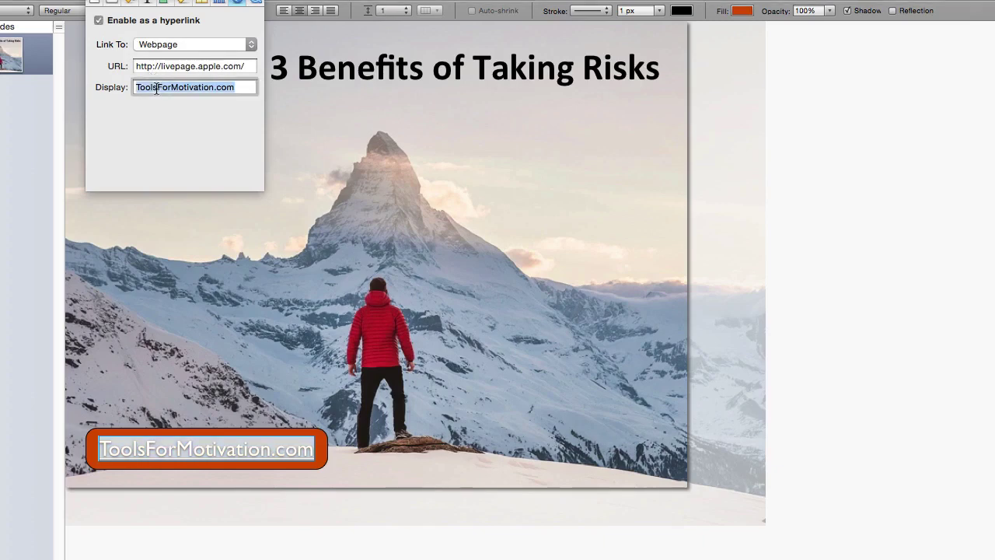
pyautogui.click(170, 66)
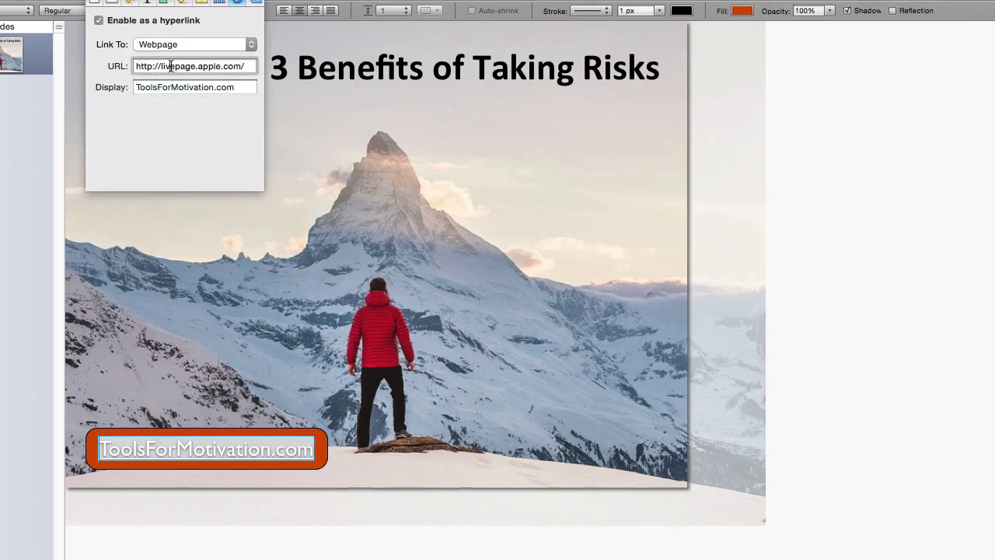
pyautogui.moveTo(161, 66); pyautogui.dragTo(253, 66)
pyautogui.press('super+v')
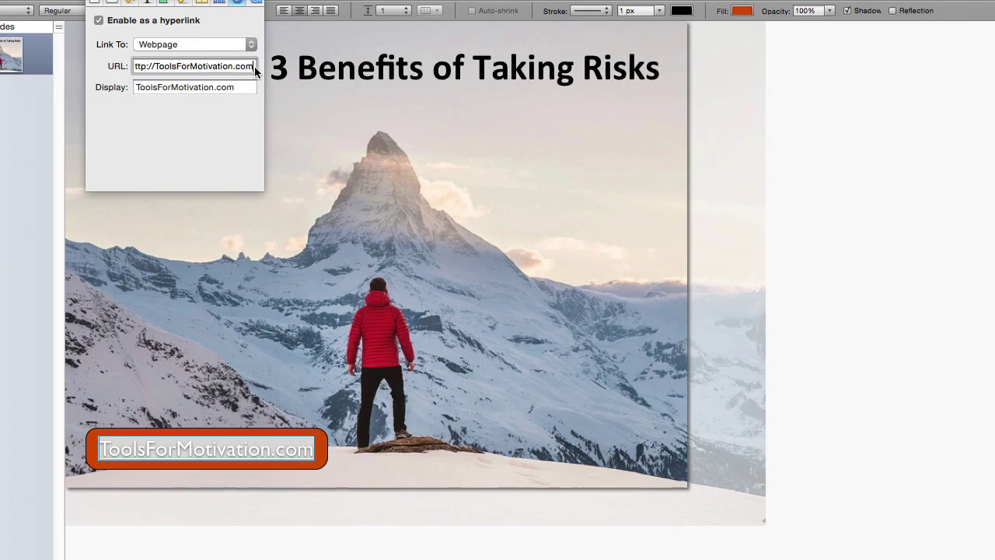
pyautogui.click(136, 66)
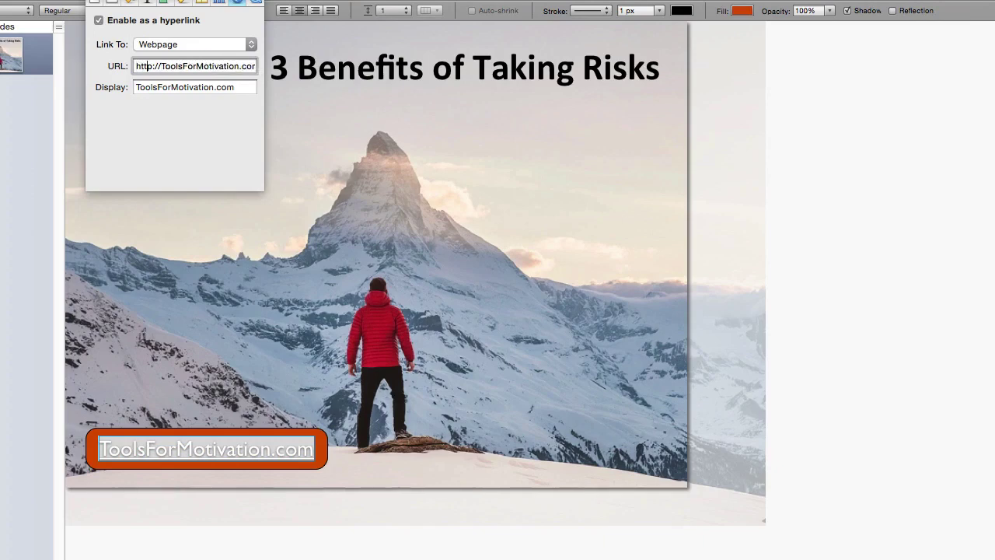
pyautogui.write('s')
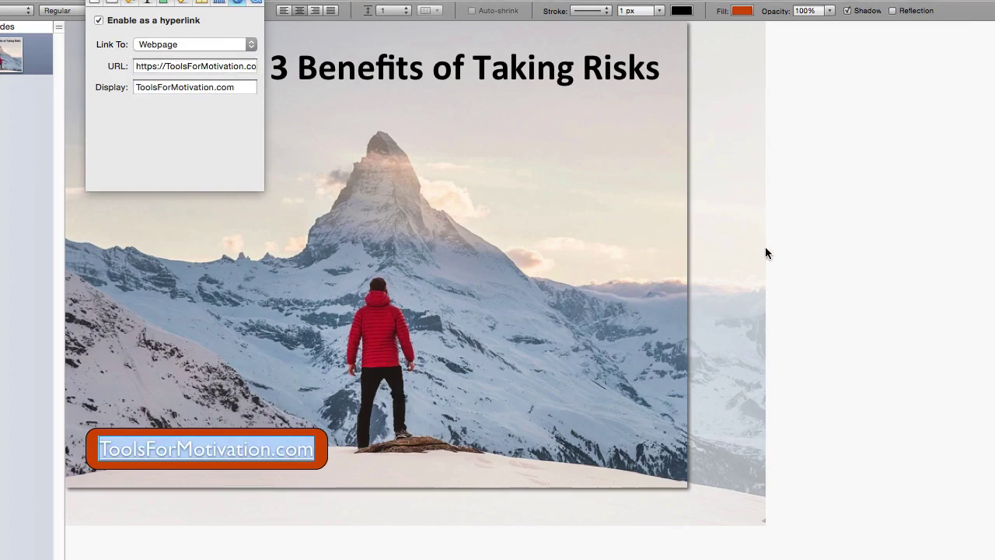
pyautogui.click(765, 249)
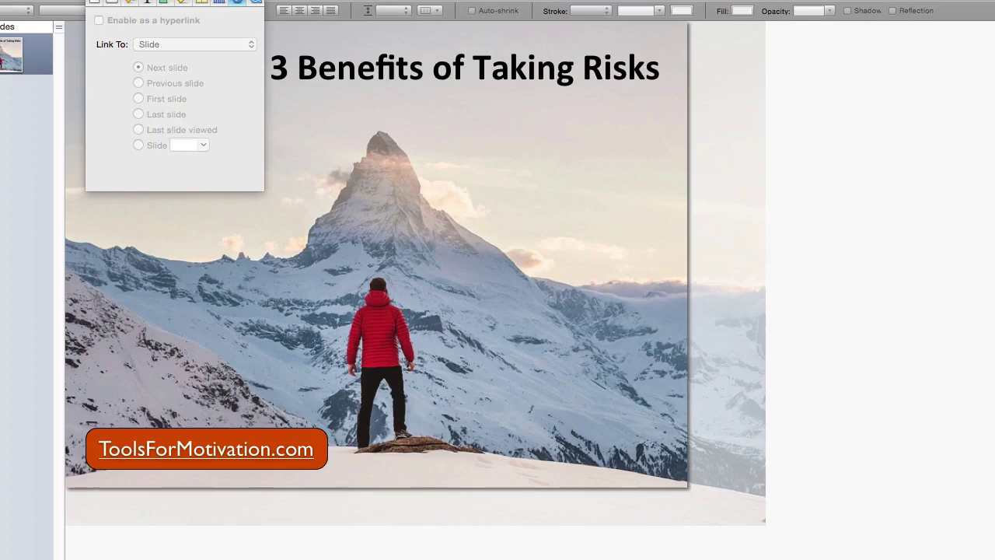
pyautogui.press('alt+super+i')
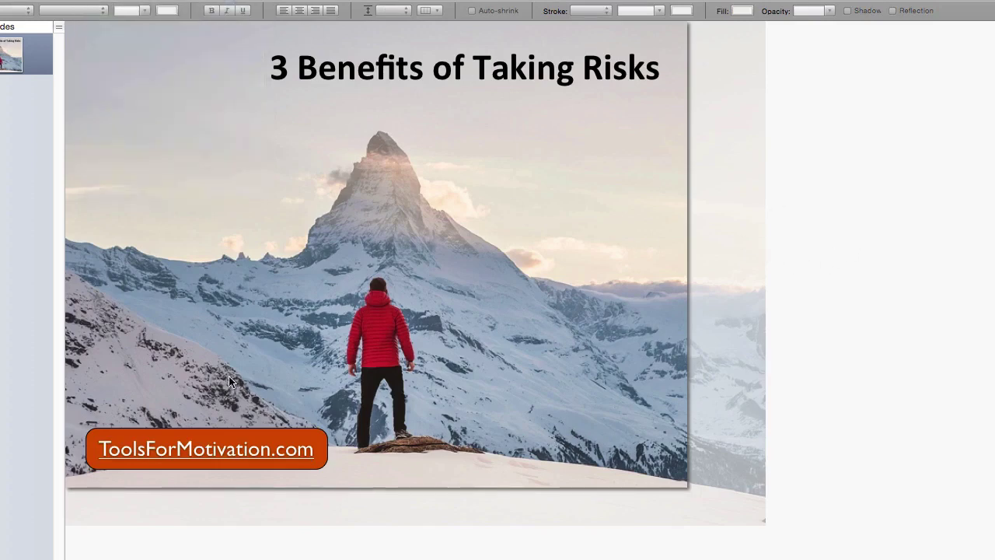
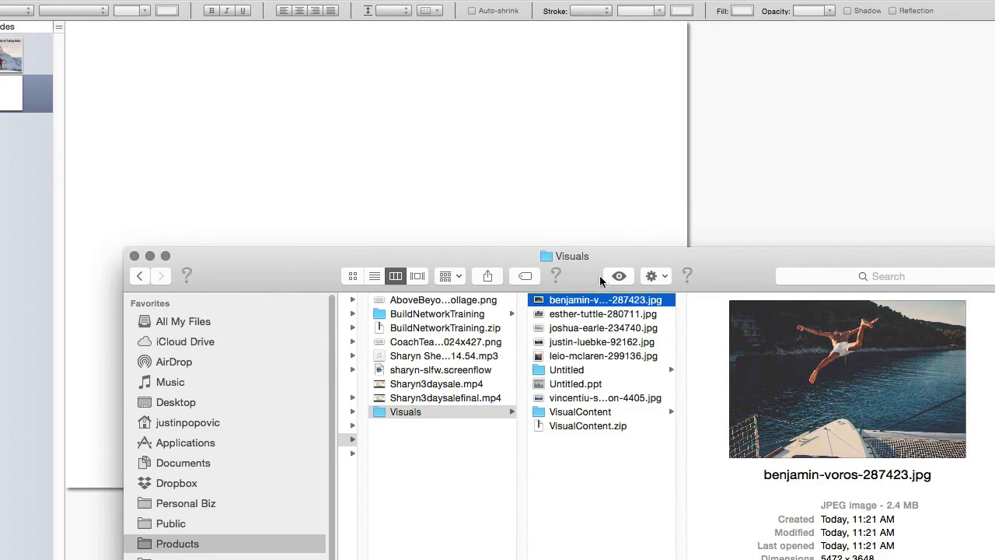
# Add the photo of the man diving off the boat (287423.jpg) from the Visuals folder and align it to cover the second slide.
pyautogui.moveTo(584, 300); pyautogui.dragTo(536, 187)
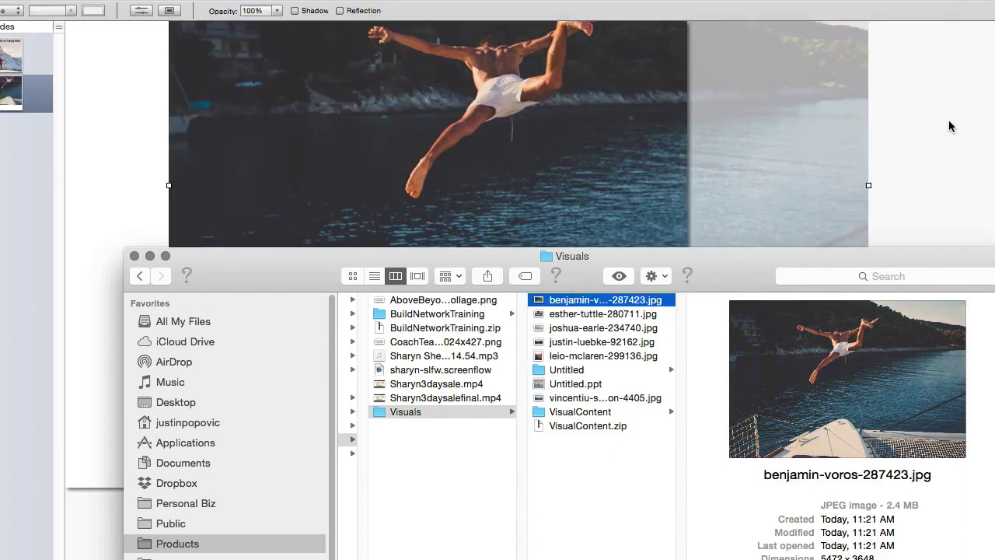
pyautogui.click(373, 186)
pyautogui.moveTo(373, 187); pyautogui.dragTo(278, 249)
pyautogui.click(947, 296)
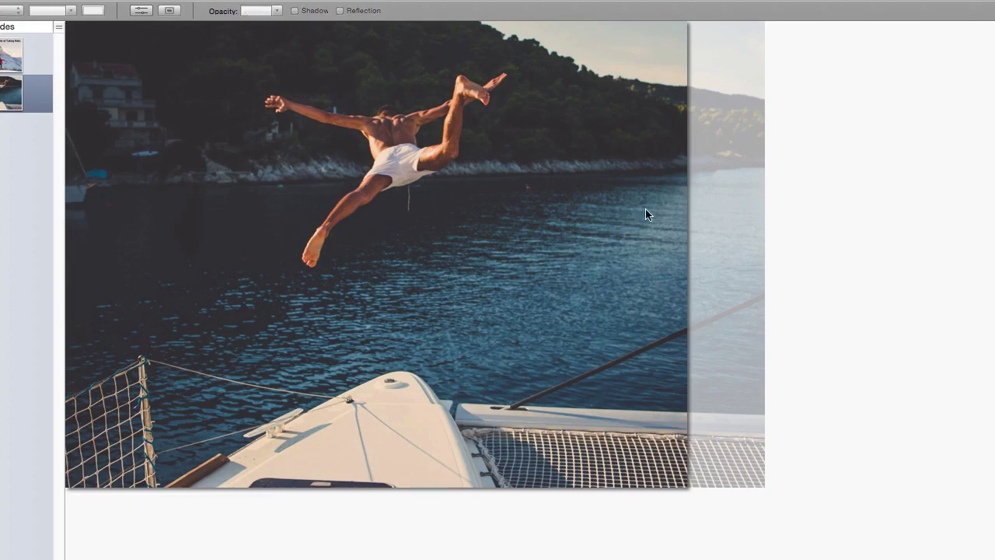
pyautogui.click(552, 314)
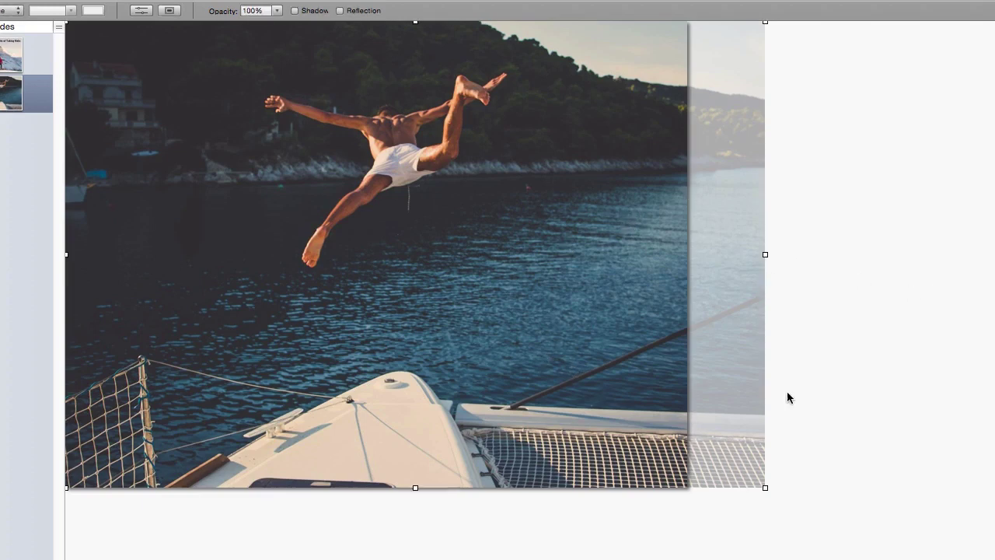
# Copy the Word article's introduction, from "We've all heard the saying" through "both life and business.", onto the second Keynote slide.
pyautogui.click(902, 317)
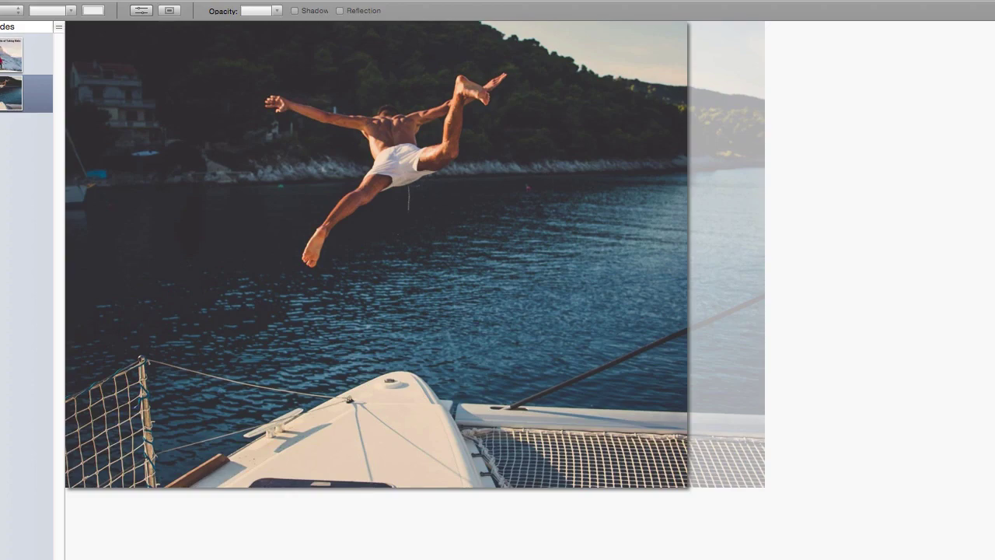
pyautogui.press('super+Tab')
pyautogui.moveTo(586, 177); pyautogui.dragTo(451, 210)
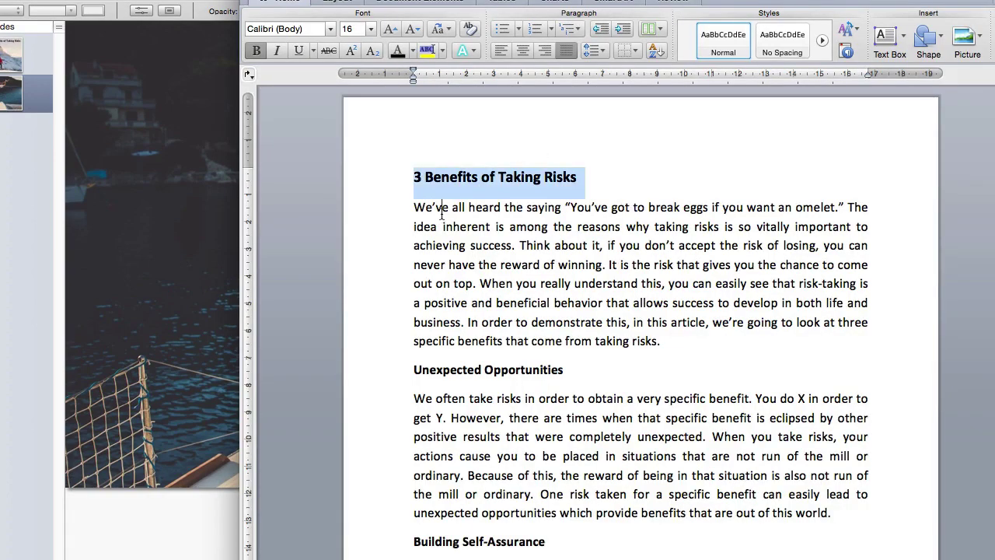
pyautogui.click(420, 209)
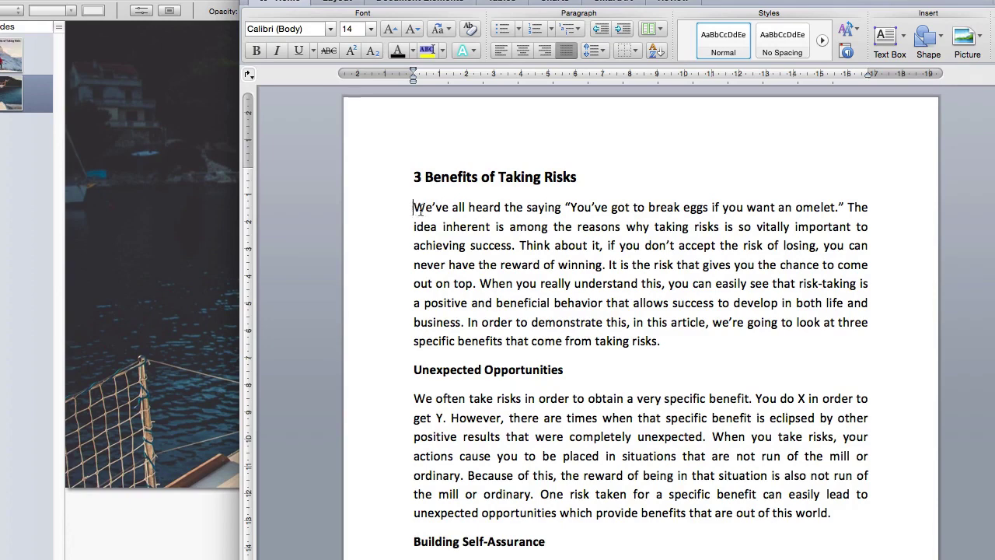
pyautogui.moveTo(414, 205); pyautogui.dragTo(464, 318)
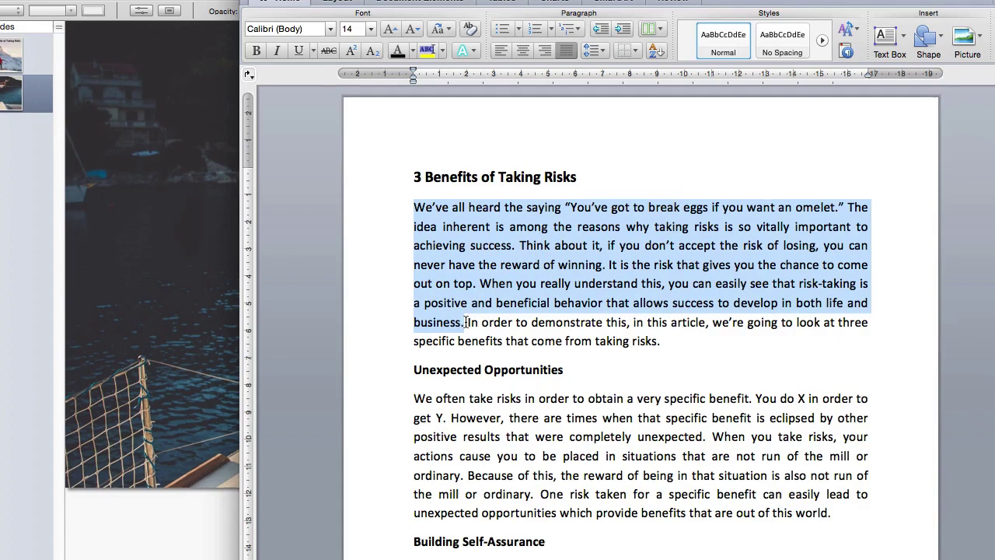
pyautogui.press('super+Tab')
pyautogui.write('We\'ve all heard the saying "You\'ve got to break eggs if you want an omelet." The idea underneath this saying is why taking risks is so vitally important to achieving success. Think about it, if you don\'t accept the risk of losing, you can never have the reward of winning. It is the risk that gives you the chance to come out on top. When you really understand this, you can easily see that risk-taking is a positive and beneficial behavior that allows success to develop in both life and business.')
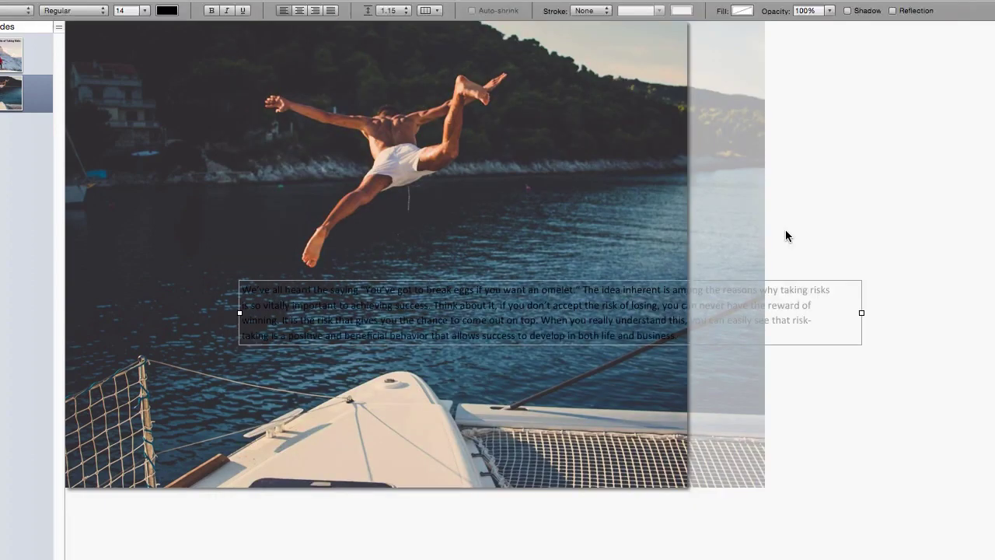
# Move the introduction text box beside the diver and narrow it to fit between the slide's left edge and the diver.
pyautogui.moveTo(647, 300); pyautogui.dragTo(480, 112)
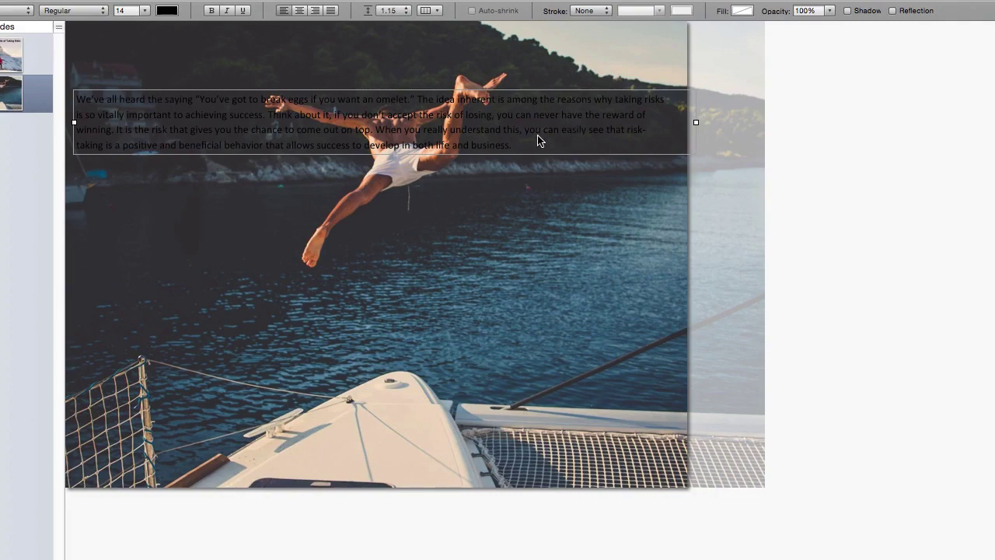
pyautogui.moveTo(537, 140); pyautogui.dragTo(552, 174)
pyautogui.moveTo(709, 156); pyautogui.dragTo(345, 158)
# Copy the introduction's closing sentence, starting "When you really understand this", and remove it from the text box.
pyautogui.moveTo(277, 184); pyautogui.dragTo(333, 270)
pyautogui.press('super+c')
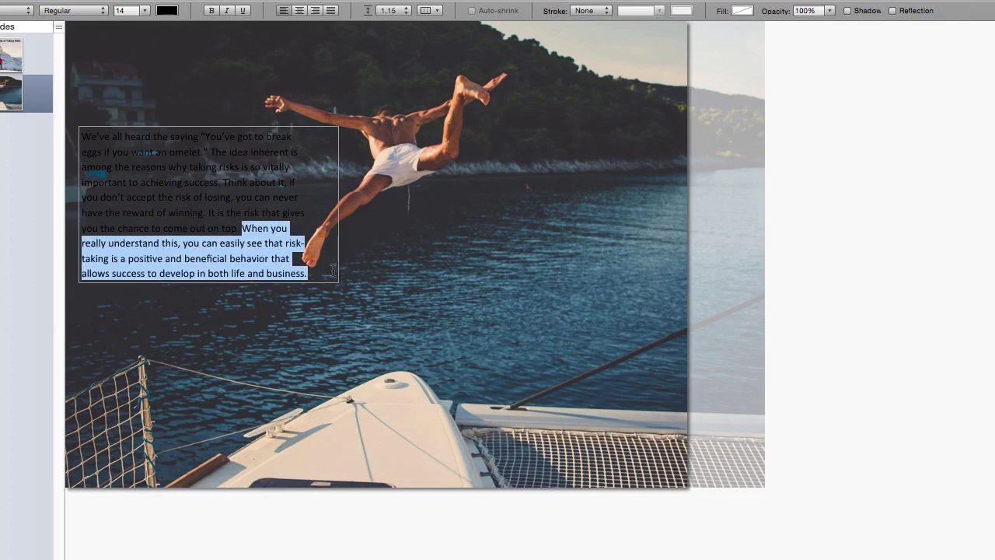
pyautogui.press('BackSpace')
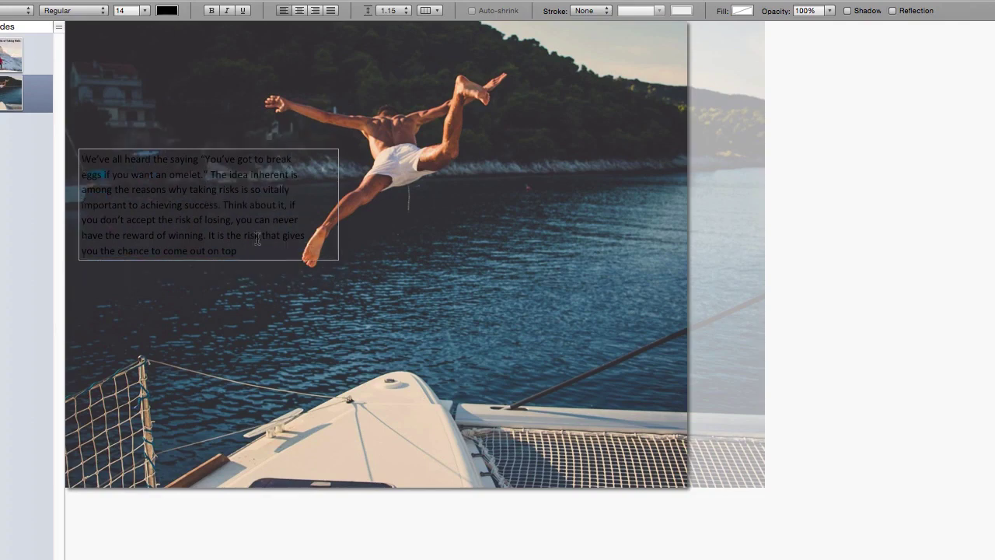
# Color the introduction text white, shift its box slightly upward and give it a shadow.
pyautogui.moveTo(247, 254); pyautogui.dragTo(115, 62)
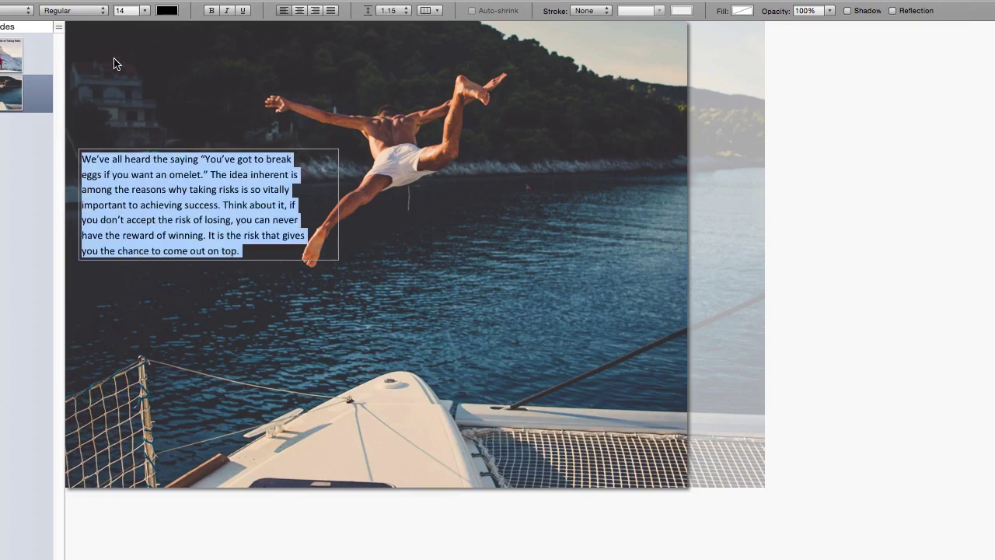
pyautogui.click(168, 11)
pyautogui.click(174, 27)
pyautogui.click(136, 412)
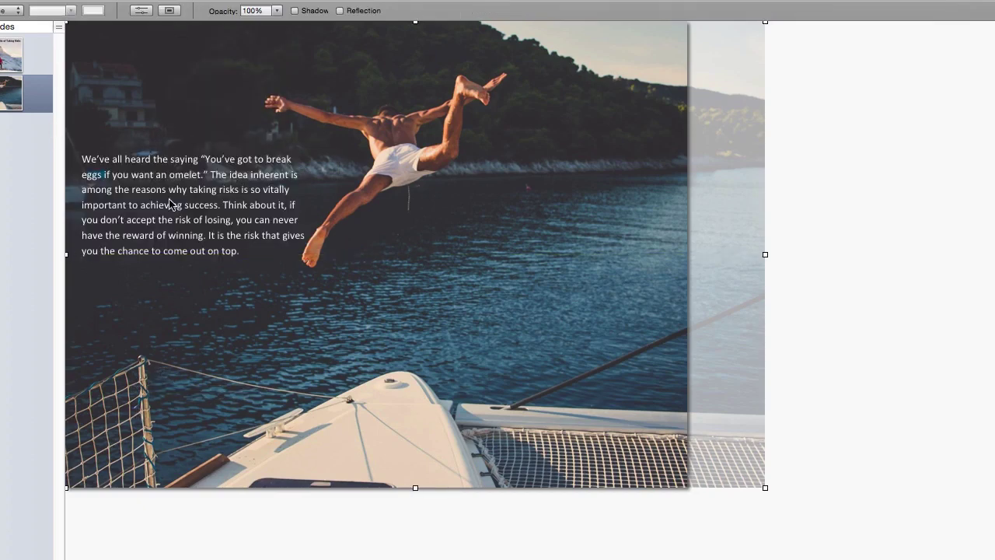
pyautogui.moveTo(173, 204); pyautogui.dragTo(172, 190)
pyautogui.click(851, 11)
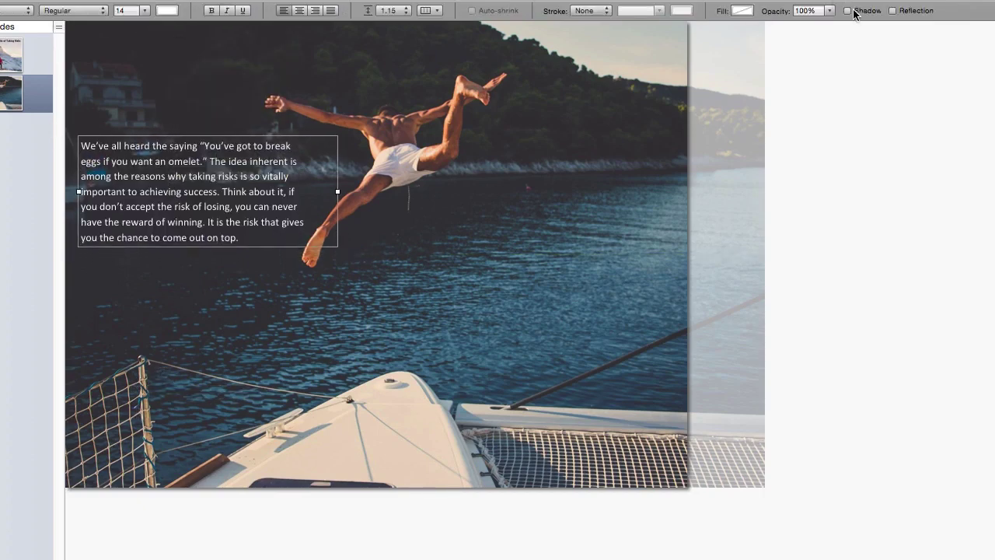
pyautogui.click(894, 265)
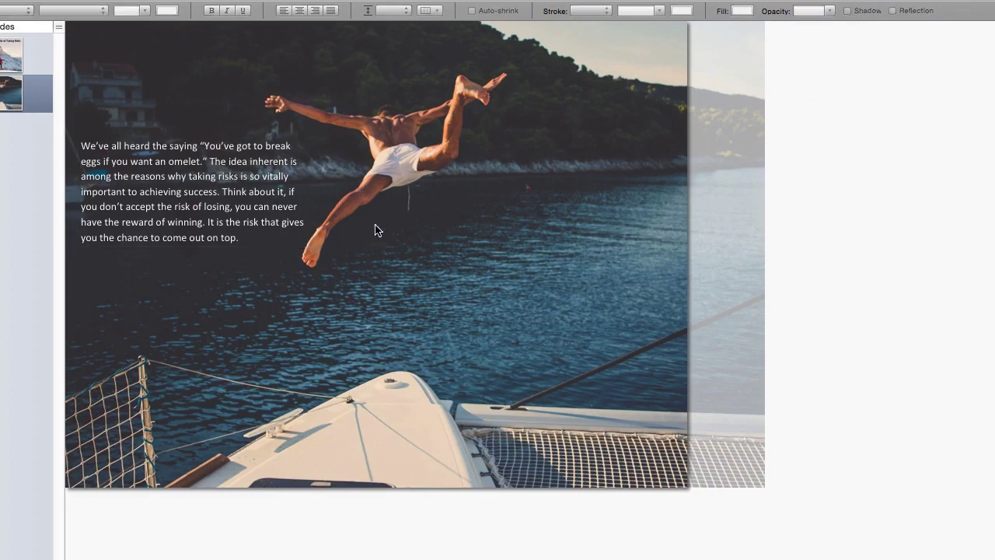
# Paste the "When you really understand this" sentence as a separate text box, narrowed to three lines and placed below the diver to the right.
pyautogui.press('super+v')
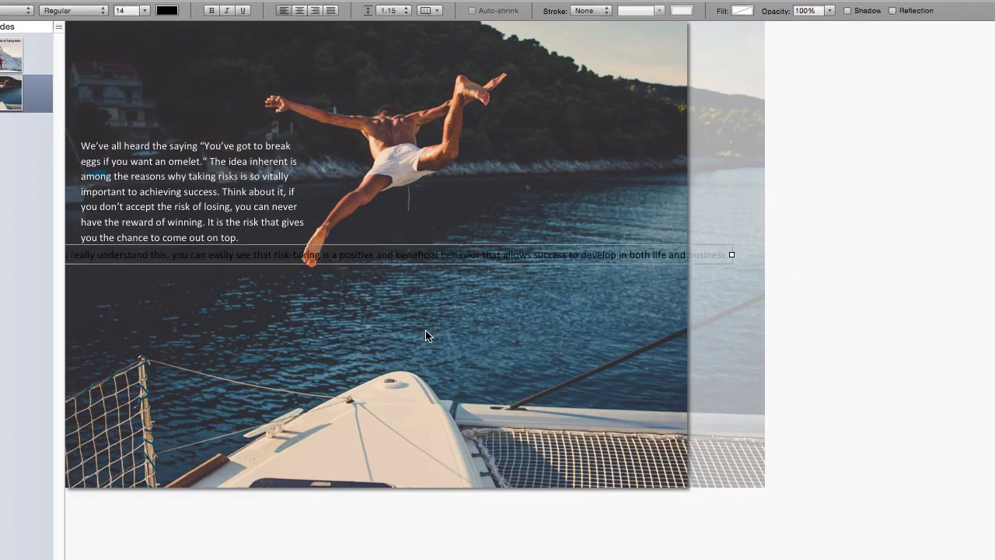
pyautogui.moveTo(732, 254); pyautogui.dragTo(354, 306)
pyautogui.moveTo(356, 272); pyautogui.dragTo(657, 296)
# Make the "When you really understand this" text white and bold, and shift its box slightly to the right.
pyautogui.click(173, 14)
pyautogui.click(176, 26)
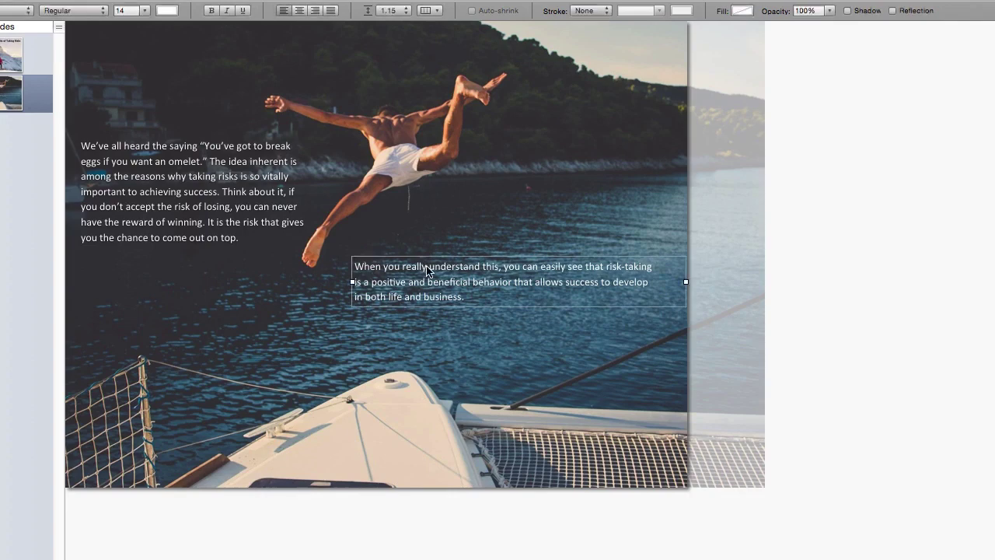
pyautogui.press('super+b')
pyautogui.click(908, 289)
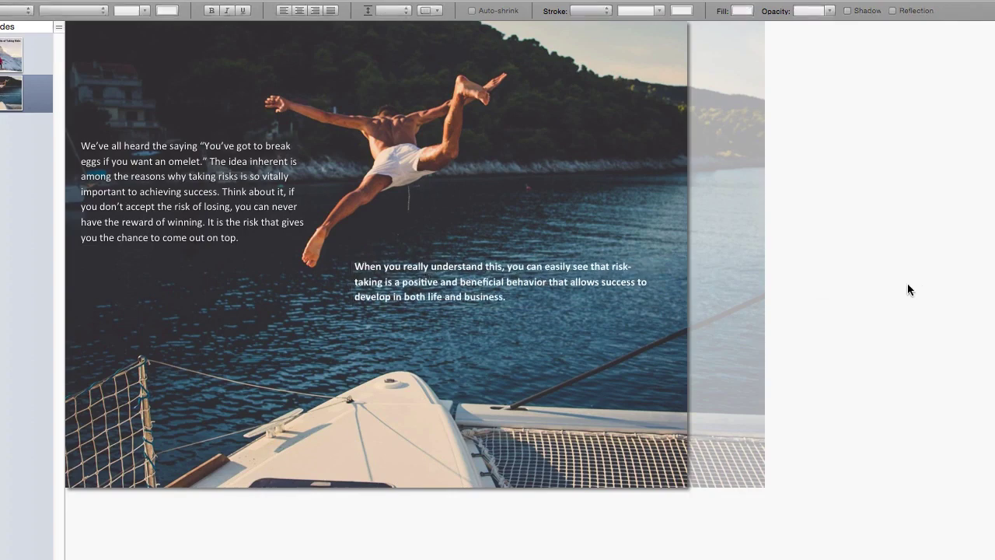
pyautogui.moveTo(558, 272); pyautogui.dragTo(568, 271)
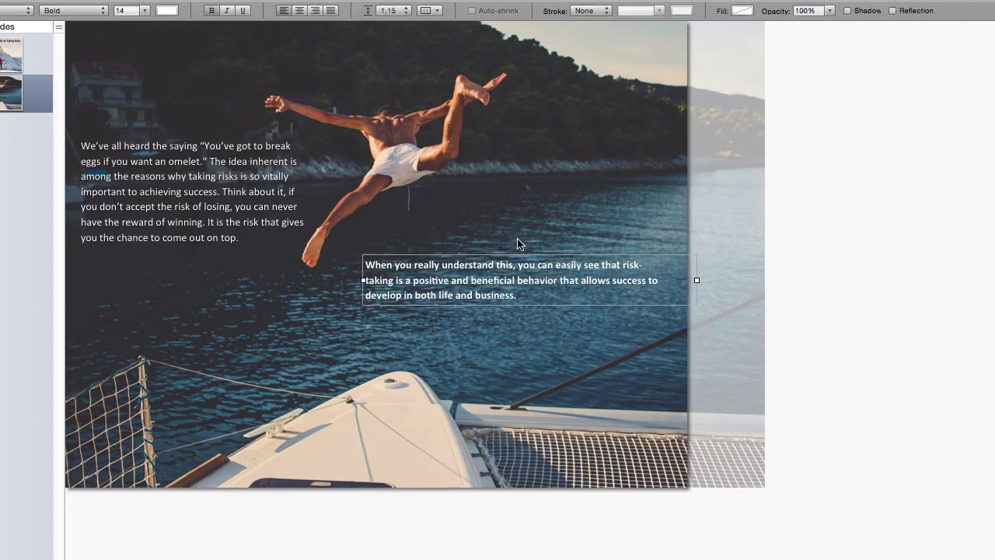
# Make the "We've all heard the saying" text beside the diver bold.
pyautogui.click(254, 209)
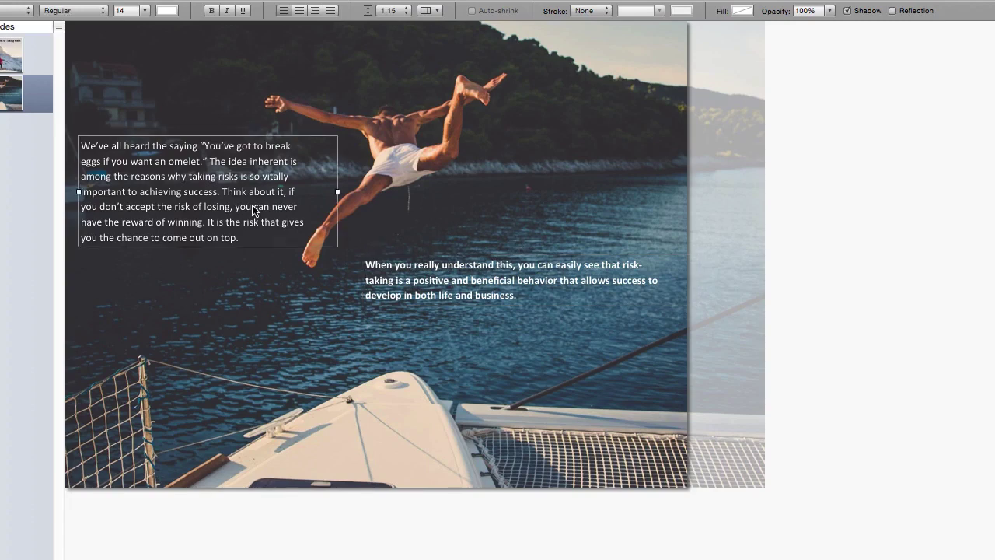
pyautogui.press('super+b')
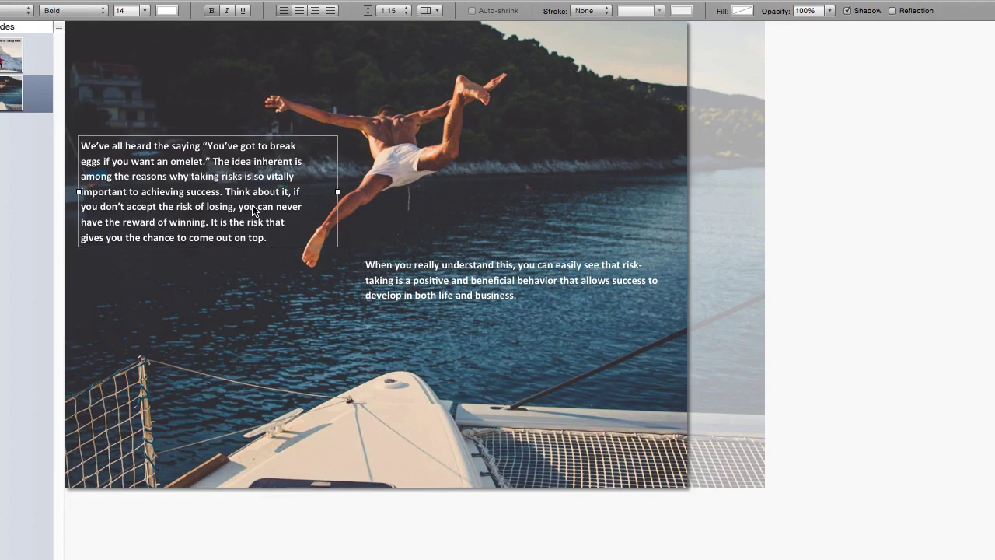
pyautogui.click(861, 170)
# Lower the "When you really understand this" text over the water, right-align it and nudge it slightly up and left.
pyautogui.moveTo(523, 285); pyautogui.dragTo(520, 316)
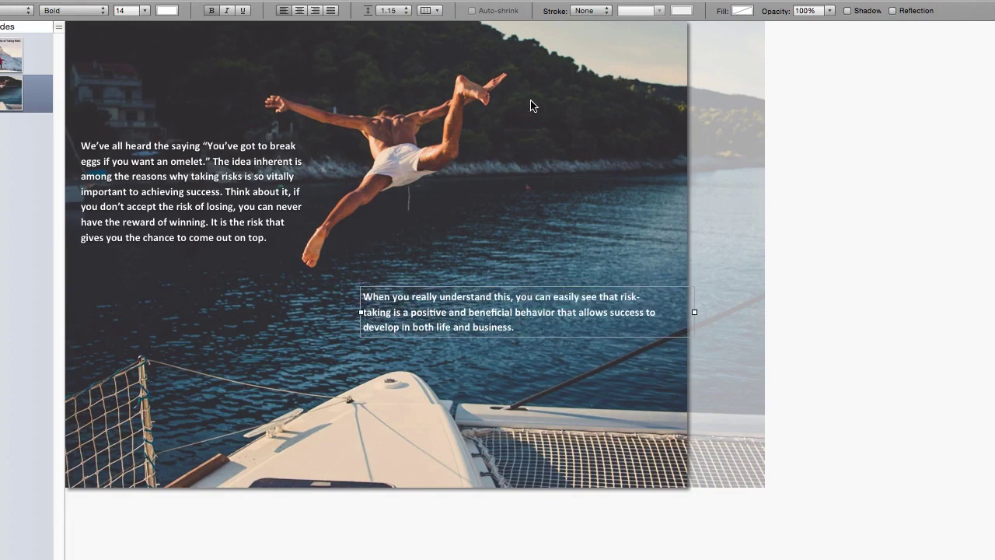
pyautogui.click(314, 10)
pyautogui.click(962, 326)
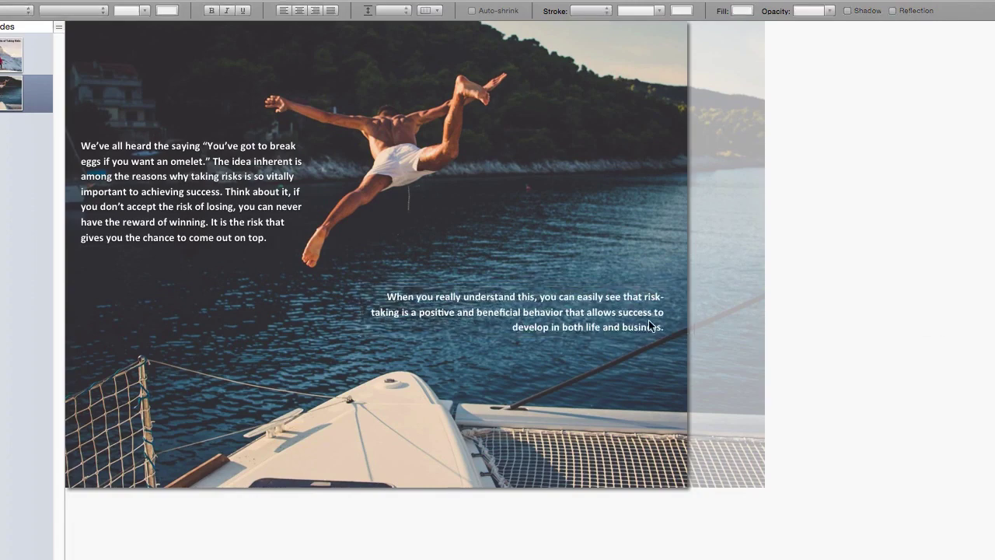
pyautogui.click(650, 325)
pyautogui.hotkey('shift', 'Up')
pyautogui.hotkey('shift', 'Left')
pyautogui.click(881, 350)
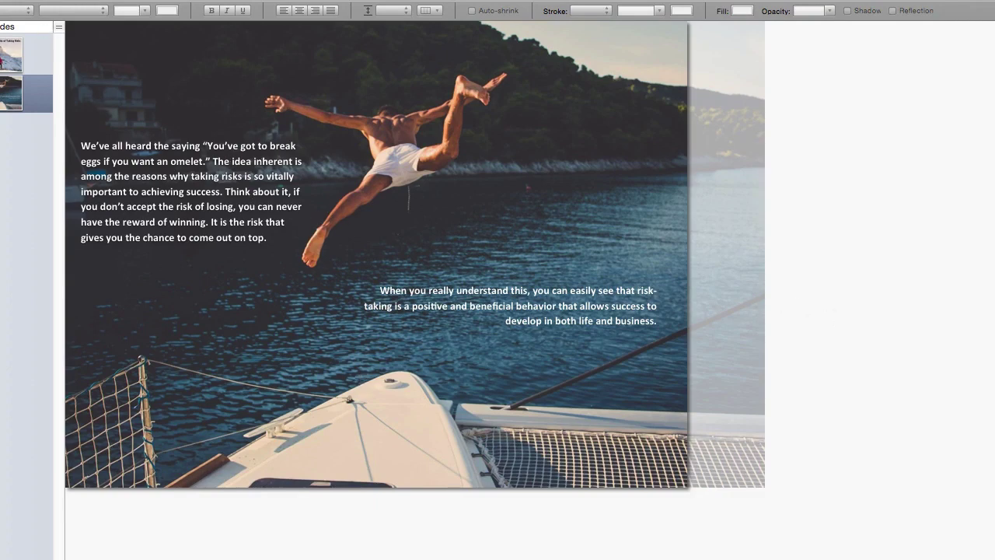
# Copy the orange ToolsForMotivation.com button from the first slide and paste it onto the second slide.
pyautogui.press('Up')
pyautogui.click(222, 450)
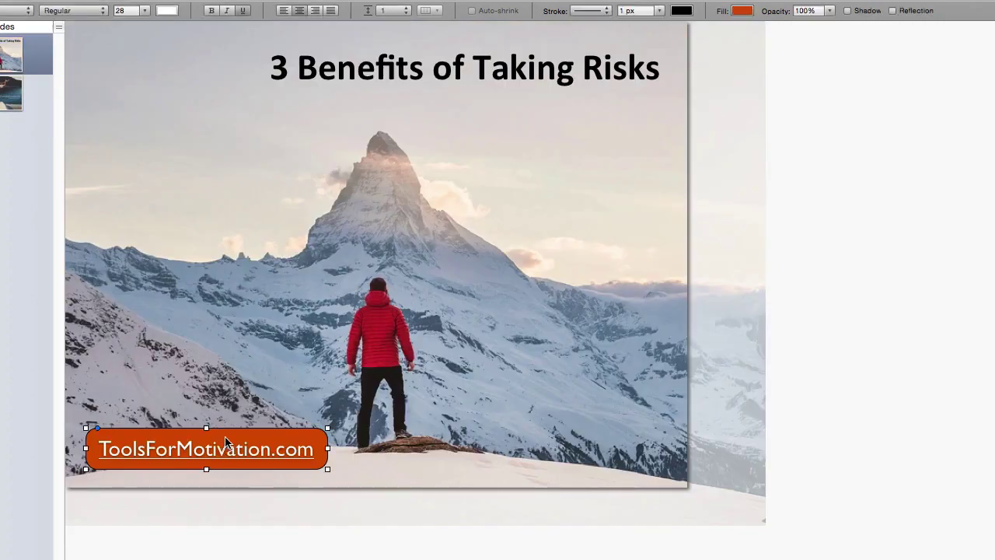
pyautogui.click(2, 87)
pyautogui.press('super+v')
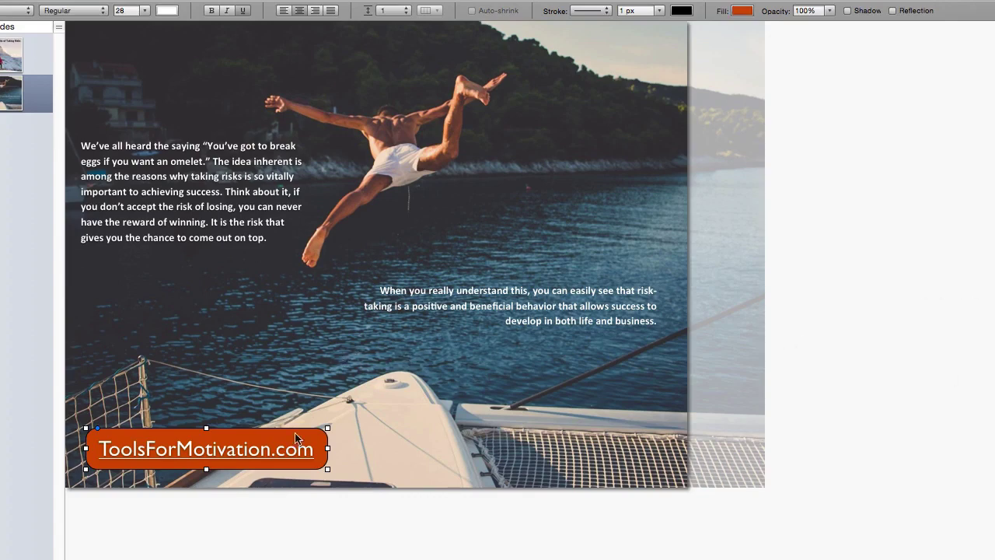
pyautogui.click(955, 322)
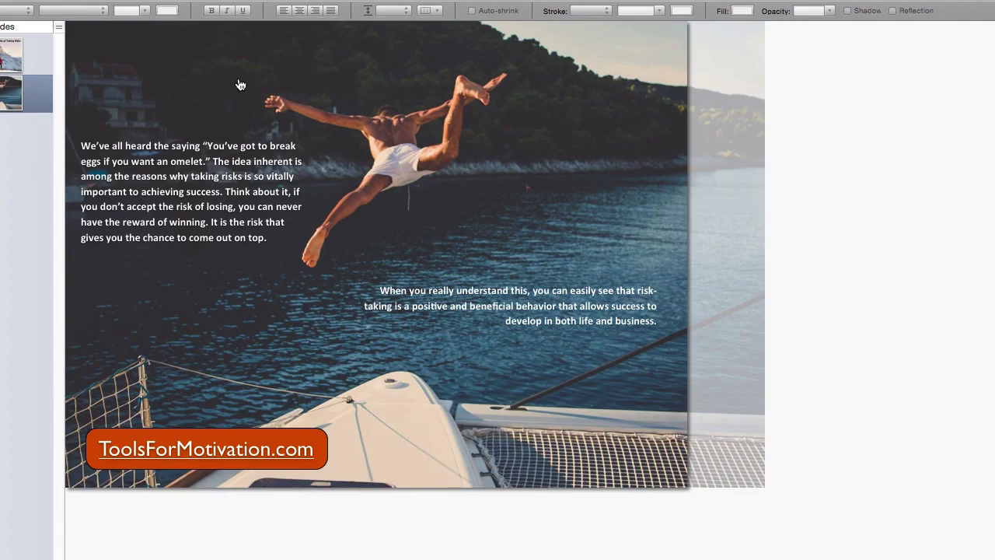
# Switch to the Word article and select the "Unexpected Opportunities" heading.
pyautogui.press('super+Tab')
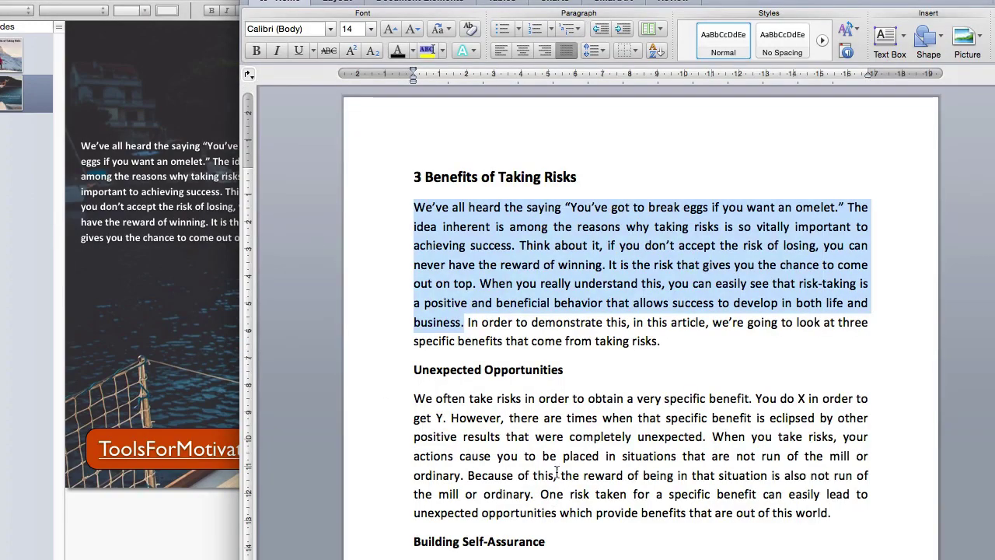
pyautogui.scroll(-3, 455, 363)
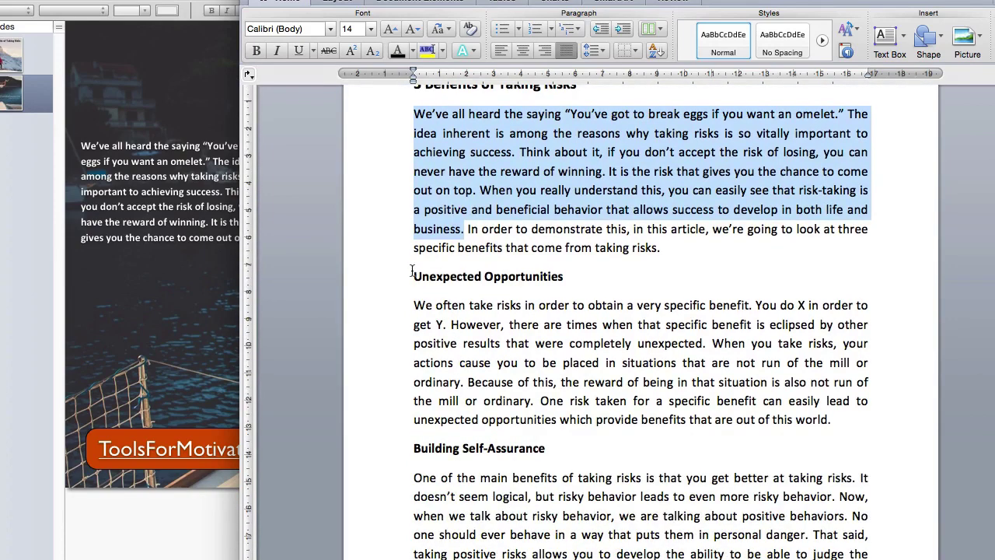
pyautogui.moveTo(412, 276); pyautogui.dragTo(564, 273)
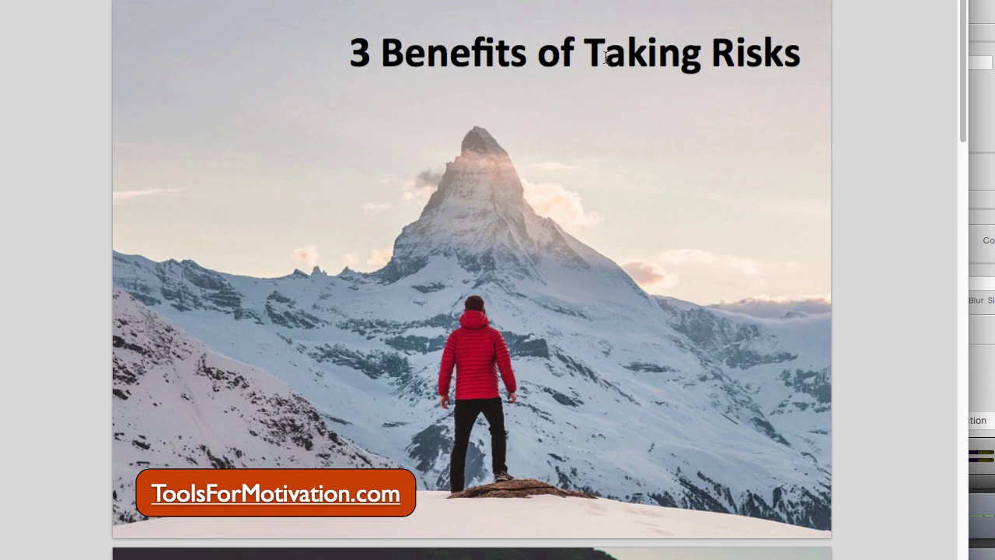
# Test the ToolsForMotivation.com link button on the first page of the finished PDF.
pyautogui.scroll(-2, 579, 136)
pyautogui.scroll(-1, 569, 146)
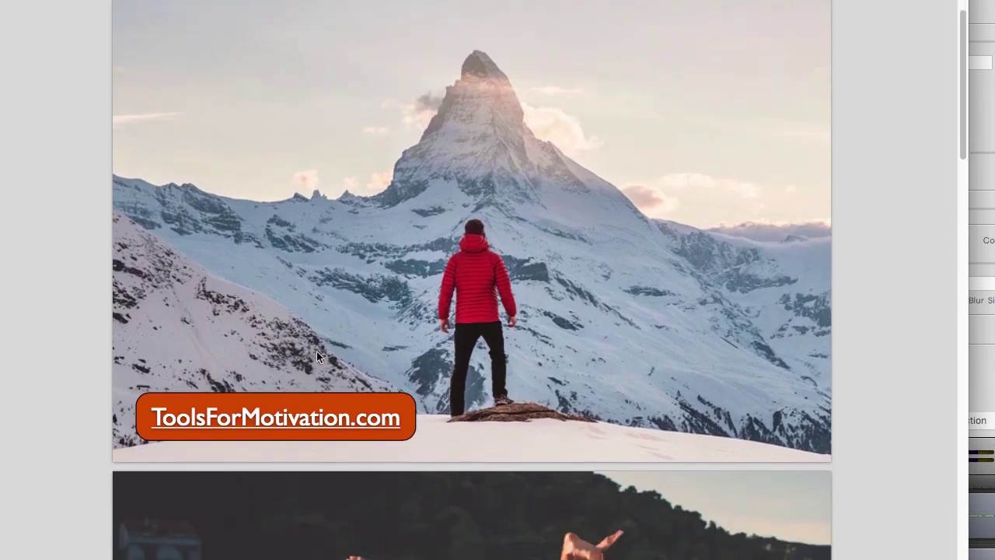
pyautogui.click(281, 428)
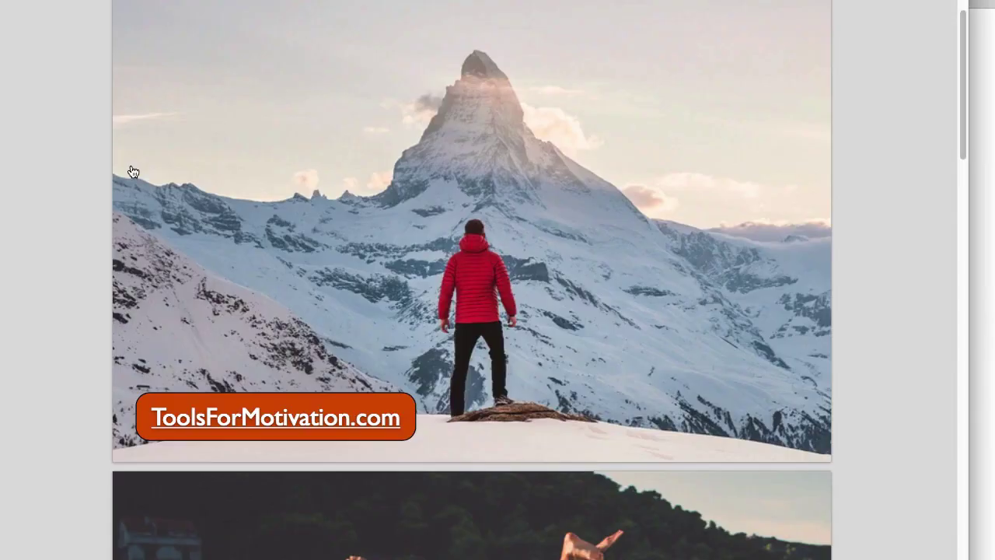
# Review the finished PDF's pages from the cover through "Building Self-Assurance", checking the photos, article text and link buttons.
pyautogui.scroll(-5, 459, 303)
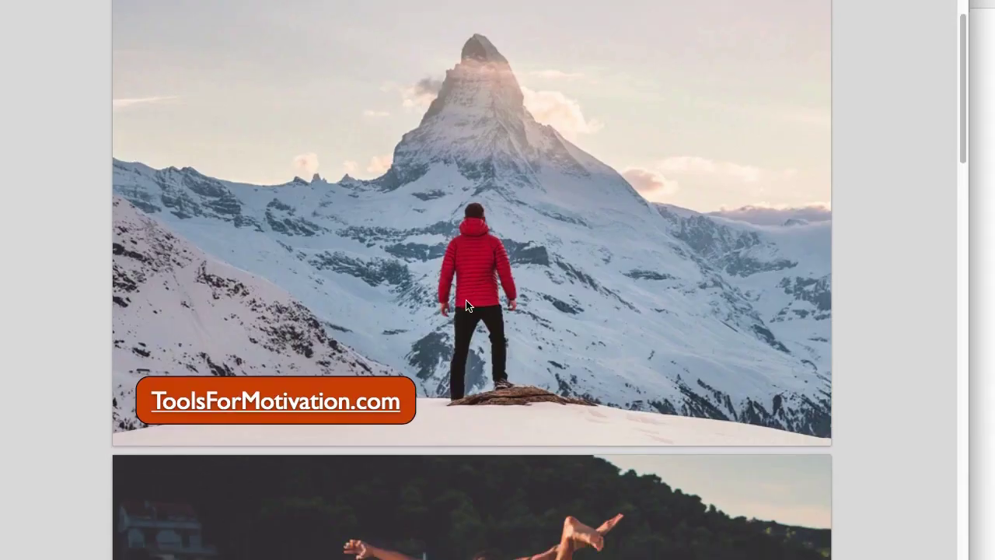
pyautogui.scroll(-10, 456, 298)
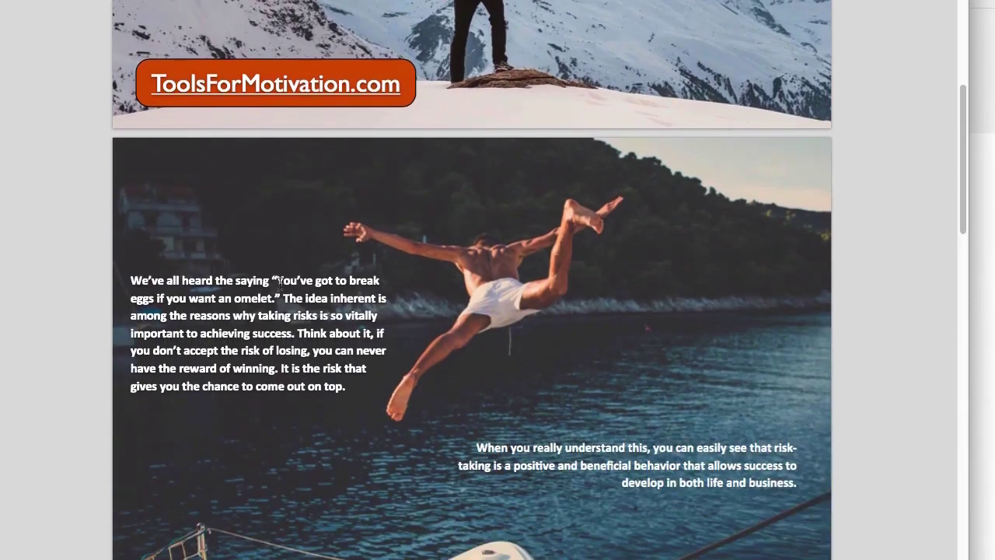
pyautogui.scroll(-9, 285, 287)
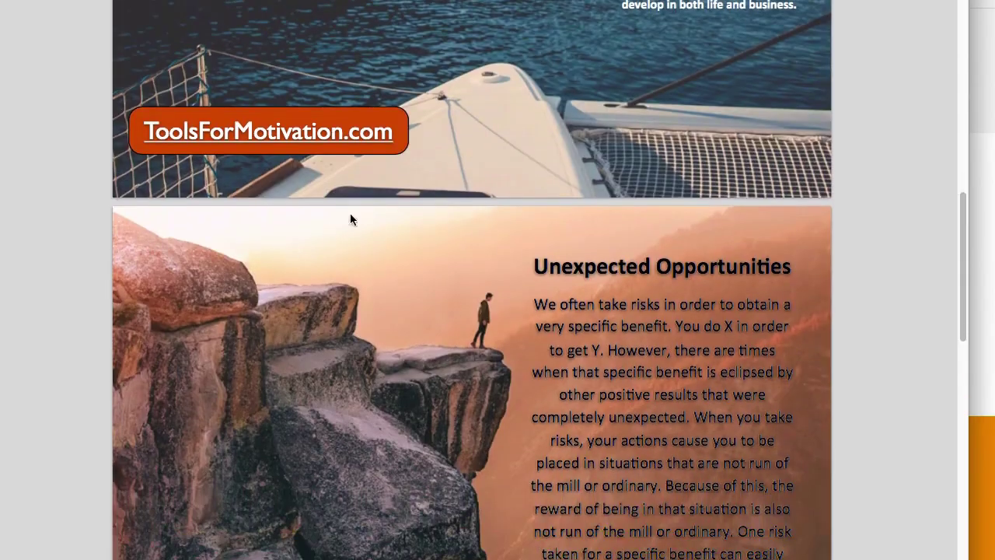
pyautogui.scroll(-1, 599, 233)
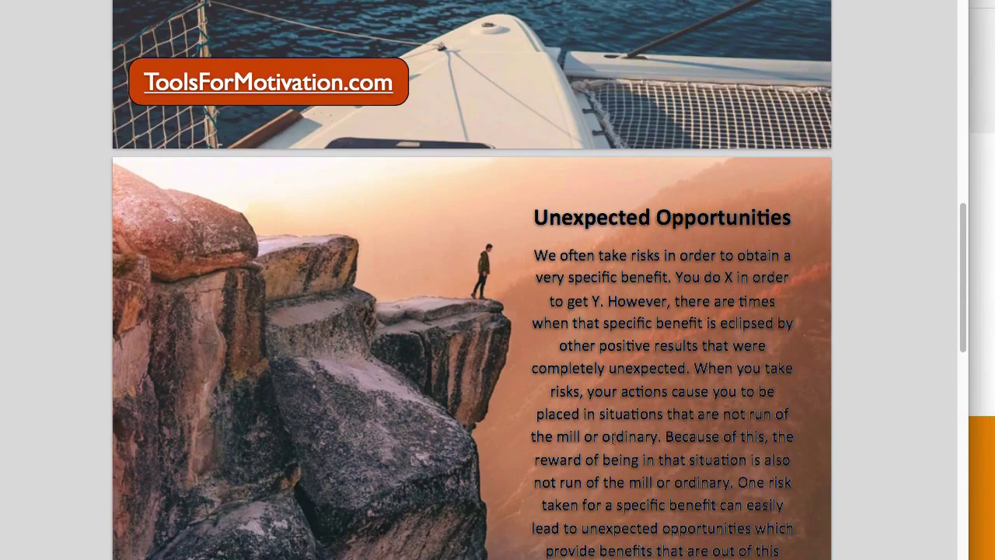
pyautogui.scroll(-6, 614, 389)
pyautogui.scroll(-6, 614, 435)
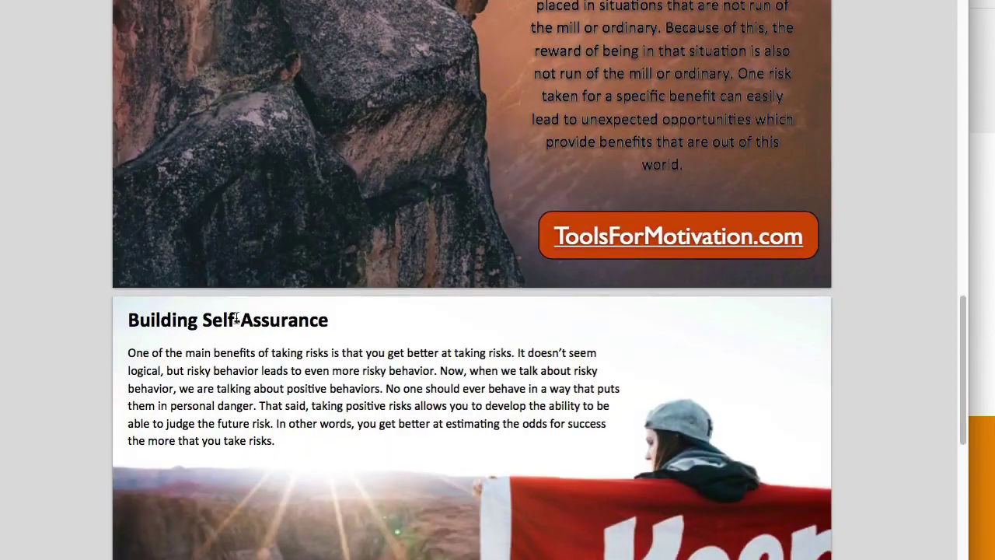
pyautogui.scroll(-4, 233, 315)
pyautogui.scroll(-4, 202, 218)
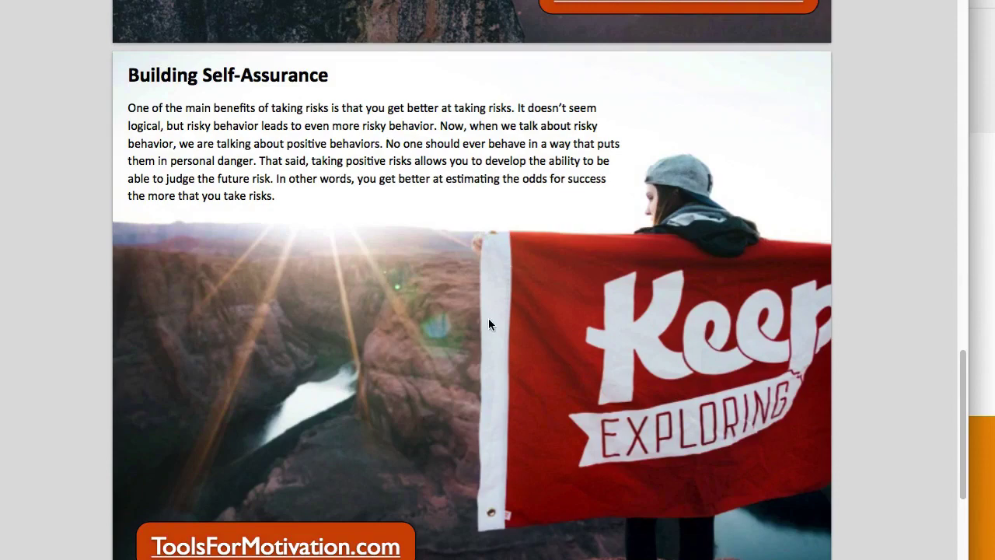
# Review the end of the PDF, from the "Building Self-Assurance" page to the "Personal Growth" page with its paraglider photo.
pyautogui.scroll(-1, 562, 238)
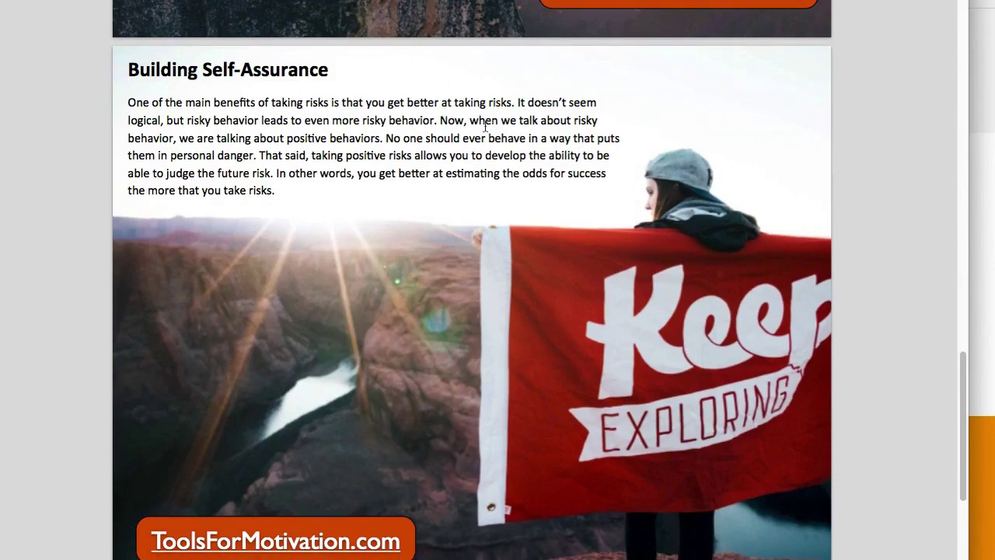
pyautogui.scroll(-2, 506, 168)
pyautogui.scroll(-5, 498, 179)
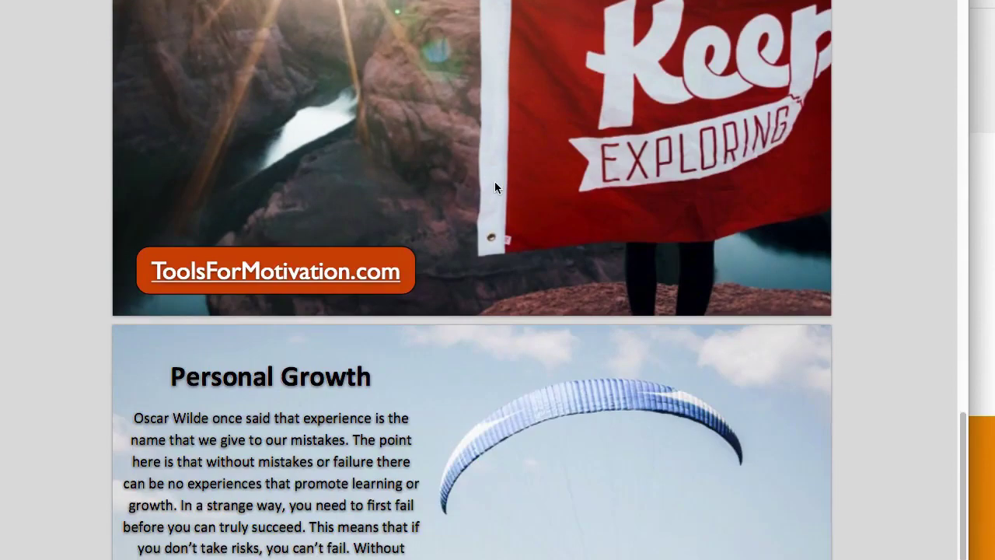
pyautogui.scroll(-2, 509, 187)
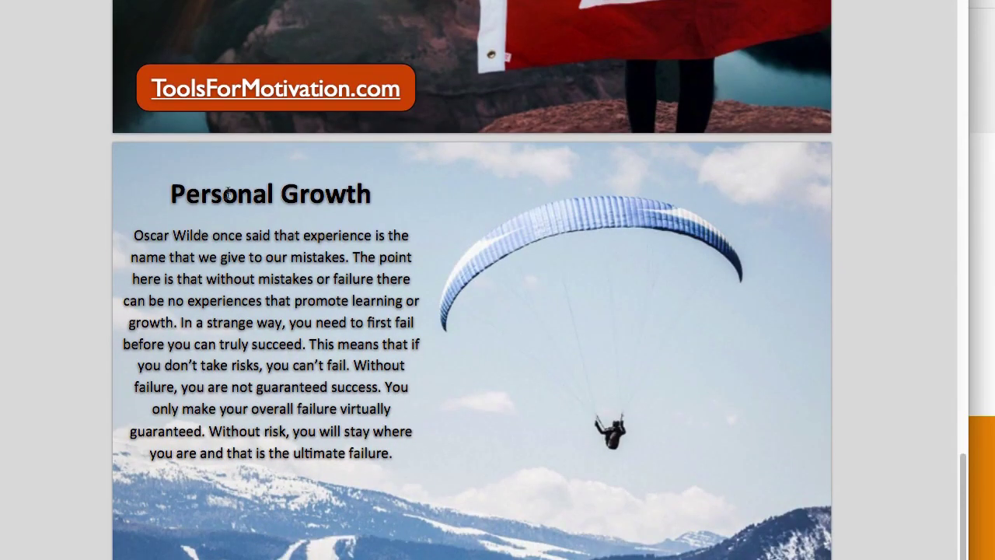
pyautogui.scroll(-1, 237, 194)
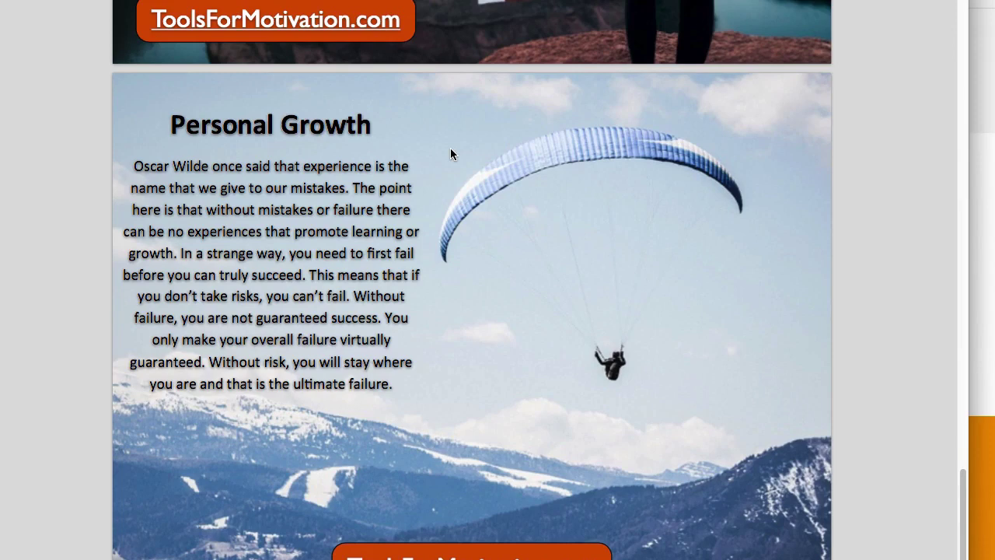
# Recheck the PDF from the "3 Benefits of Taking Risks" cover through the diver page to "Unexpected Opportunities", examining text placement over the photos.
pyautogui.scroll(15, 450, 154)
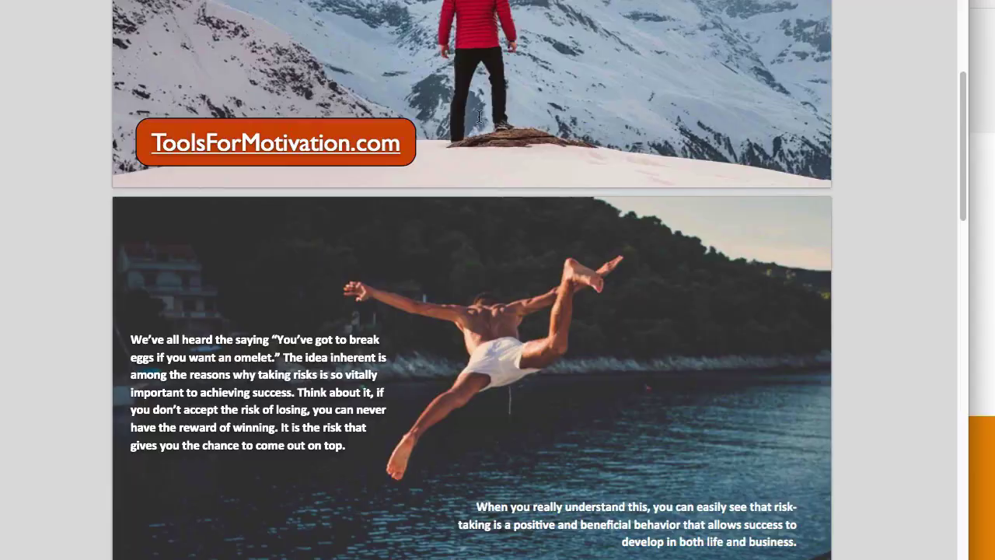
pyautogui.scroll(5, 447, 113)
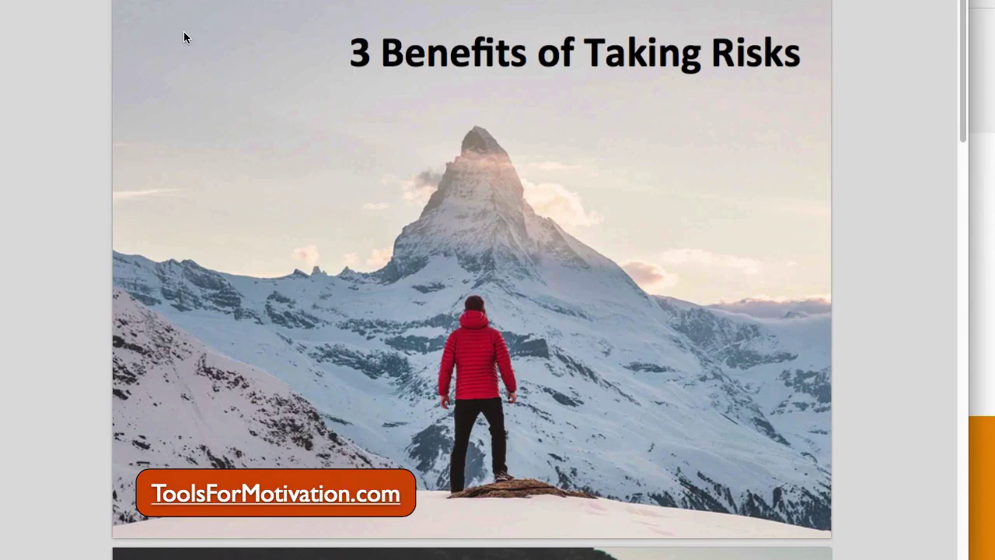
pyautogui.scroll(-1, 258, 493)
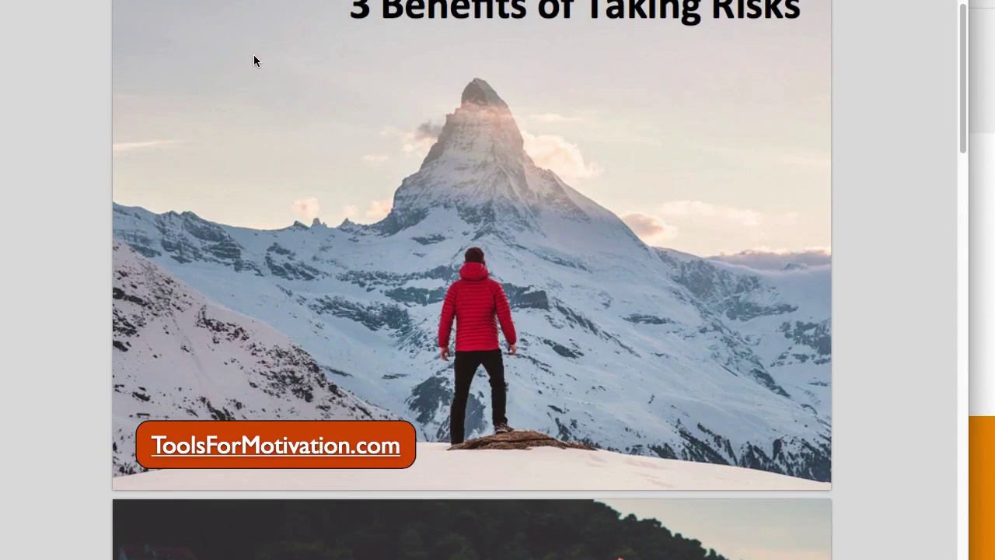
pyautogui.scroll(-5, 327, 65)
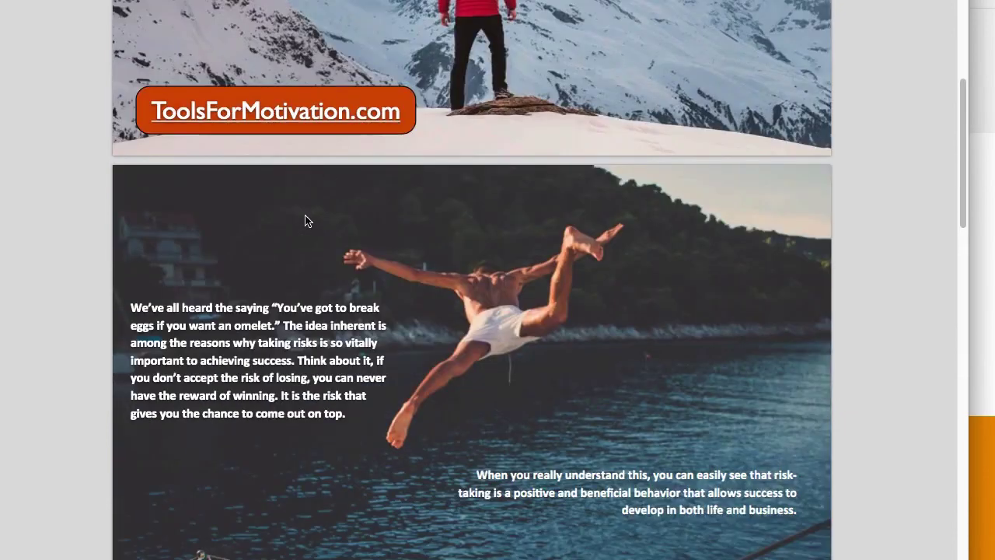
pyautogui.scroll(-7, 190, 200)
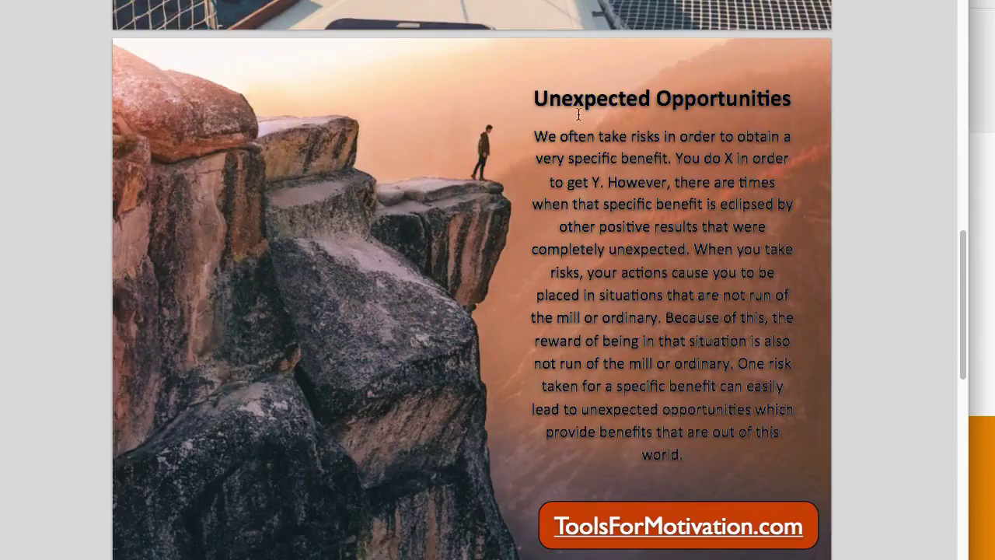